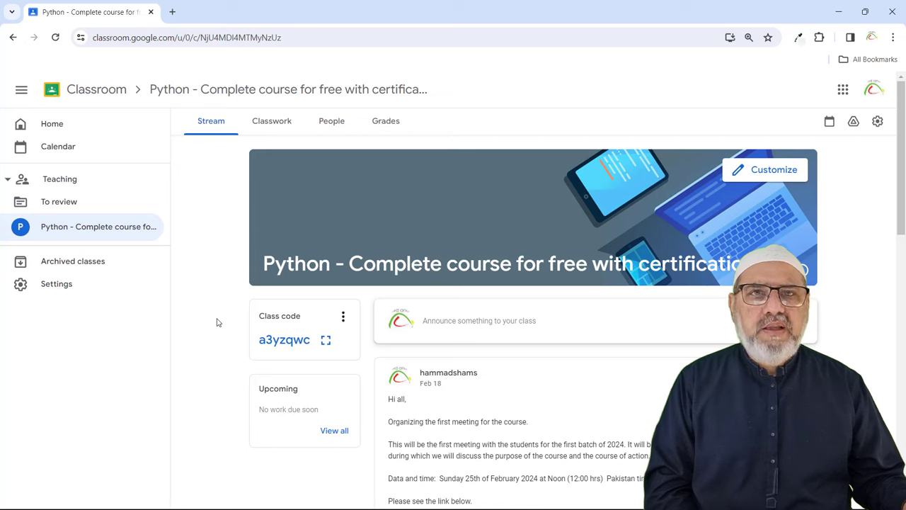
Scroll up and down through the Google Classroom stream post to review it
{"action": "scroll", "coordinate": [218, 323], "scroll_direction": "down", "scroll_amount": 3}
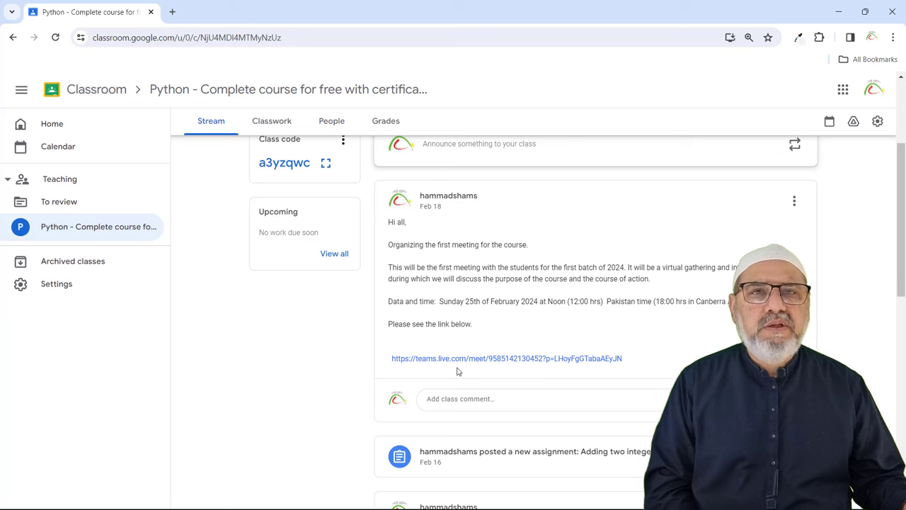
{"action": "scroll", "coordinate": [457, 371], "scroll_direction": "up", "scroll_amount": 1}
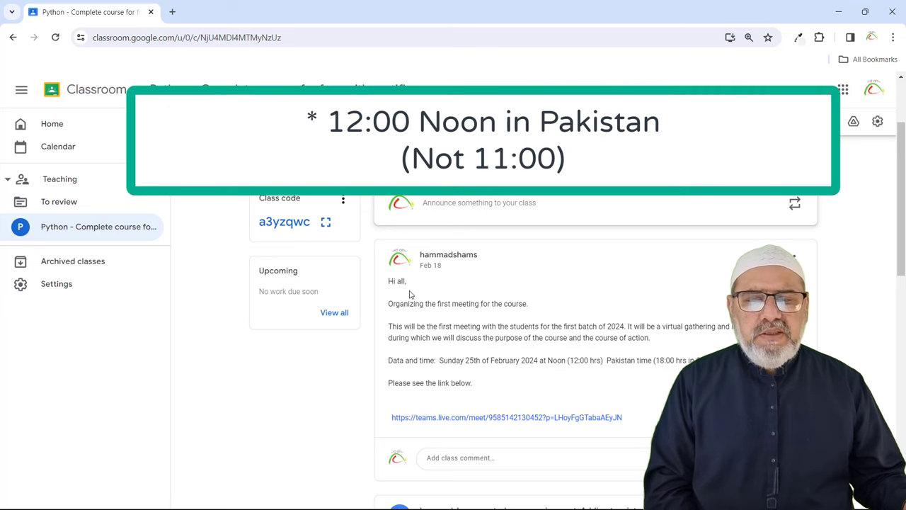
{"action": "scroll", "coordinate": [410, 294], "scroll_direction": "up", "scroll_amount": 2}
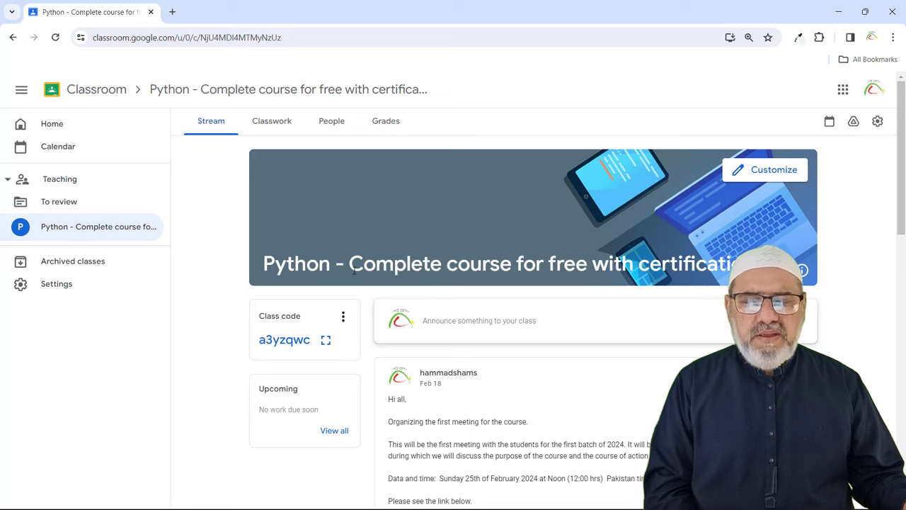
{"action": "scroll", "coordinate": [311, 263], "scroll_direction": "down", "scroll_amount": 1}
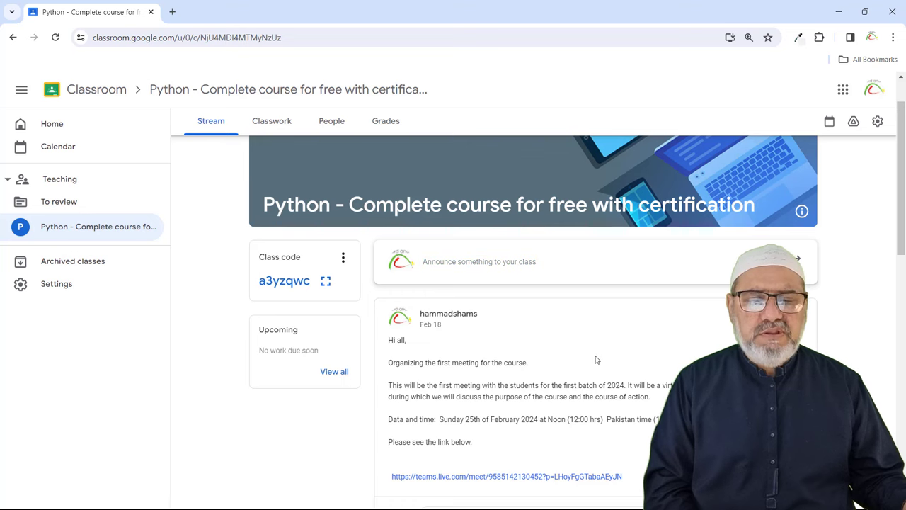
{"action": "scroll", "coordinate": [564, 381], "scroll_direction": "down", "scroll_amount": 2}
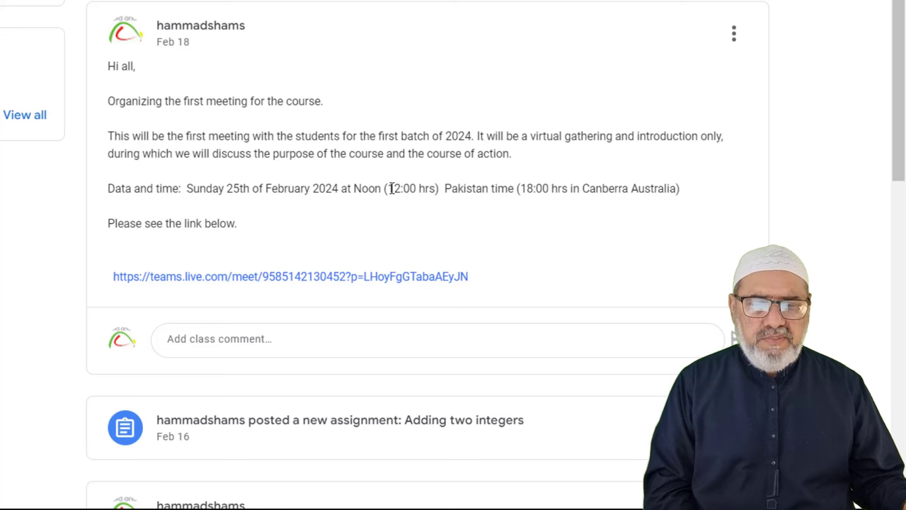
{"action": "scroll", "coordinate": [29, 282], "scroll_direction": "up", "scroll_amount": 4}
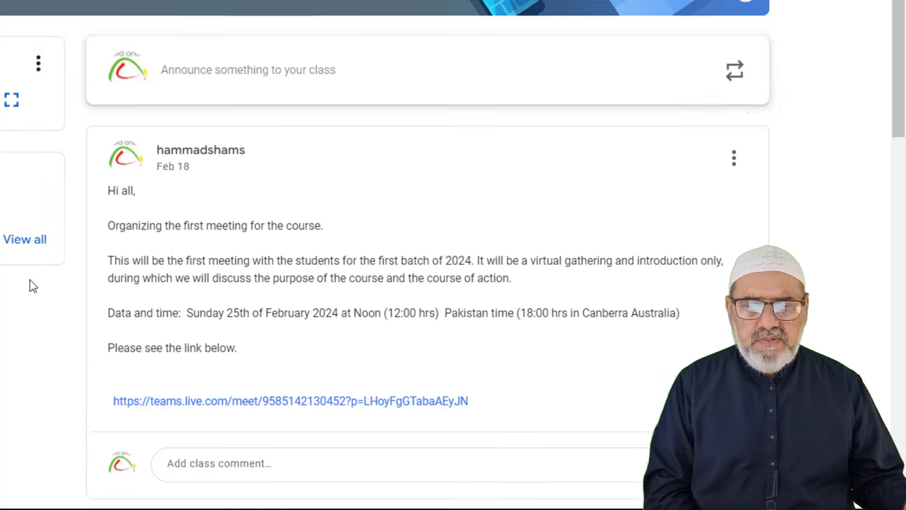
{"action": "scroll", "coordinate": [28, 281], "scroll_direction": "down", "scroll_amount": 4}
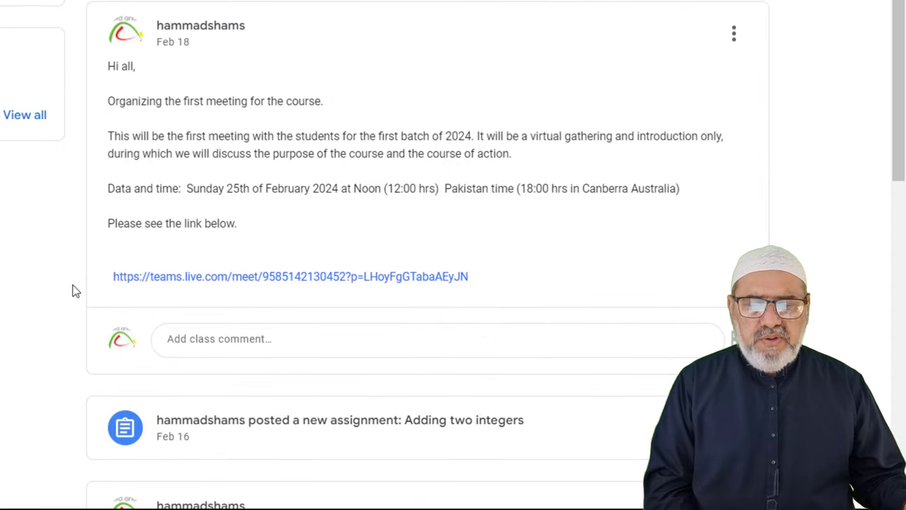
{"action": "scroll", "coordinate": [22, 257], "scroll_direction": "up", "scroll_amount": 4}
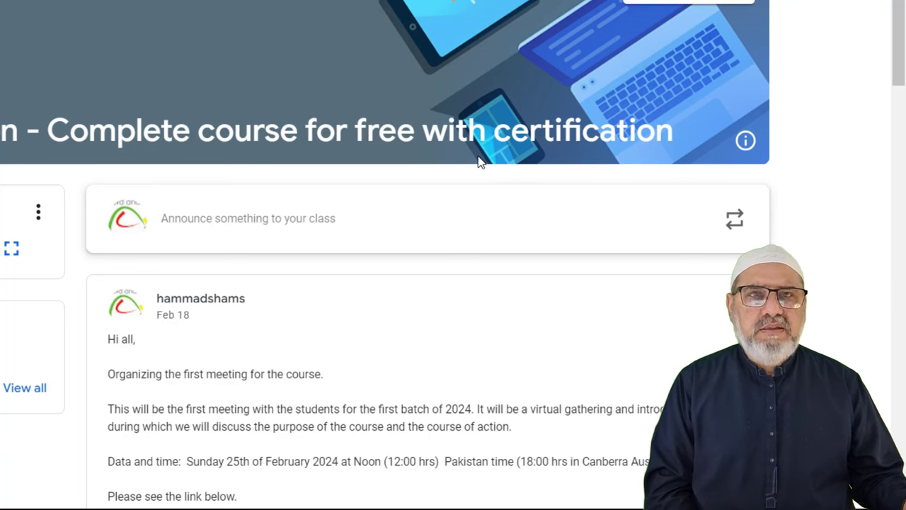
{"action": "scroll", "coordinate": [306, 177], "scroll_direction": "down", "scroll_amount": 4}
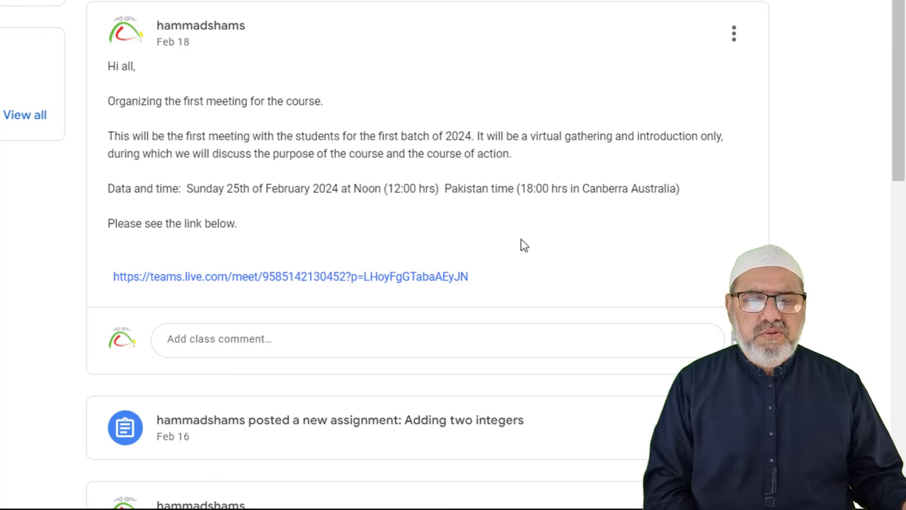
{"action": "scroll", "coordinate": [521, 244], "scroll_direction": "down", "scroll_amount": 2}
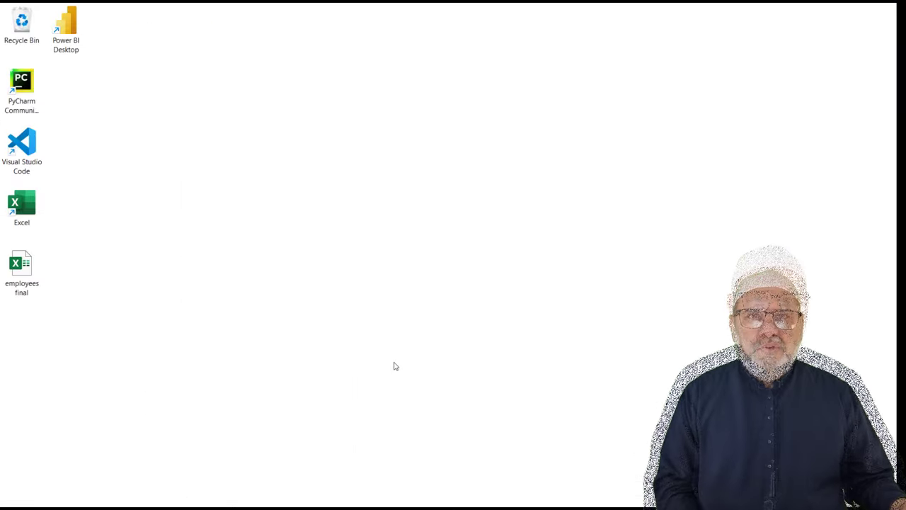
Open the 'employees final' workbook from the desktop in Excel
{"action": "double_click", "coordinate": [36, 284]}
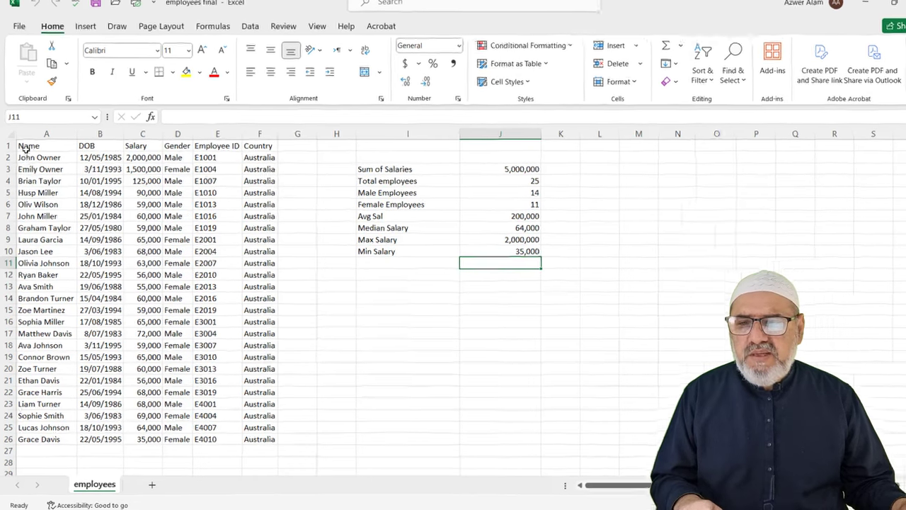
Drag-select the employee table from the Name header A1 to F26, then clear the selection
{"action": "left_click", "coordinate": [29, 154]}
{"action": "left_click_drag", "start_coordinate": [43, 78], "coordinate": [354, 477]}
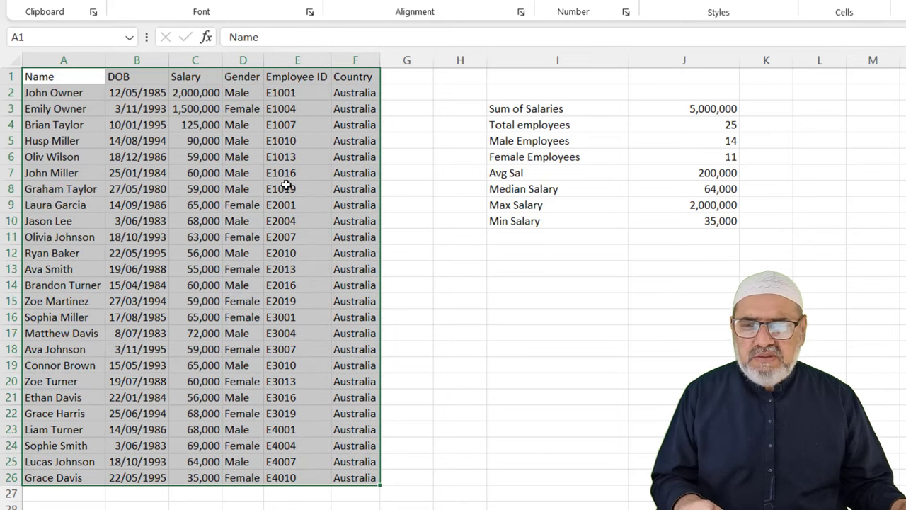
{"action": "left_click", "coordinate": [236, 173]}
{"action": "left_click", "coordinate": [33, 75]}
{"action": "left_click_drag", "start_coordinate": [97, 116], "coordinate": [350, 472]}
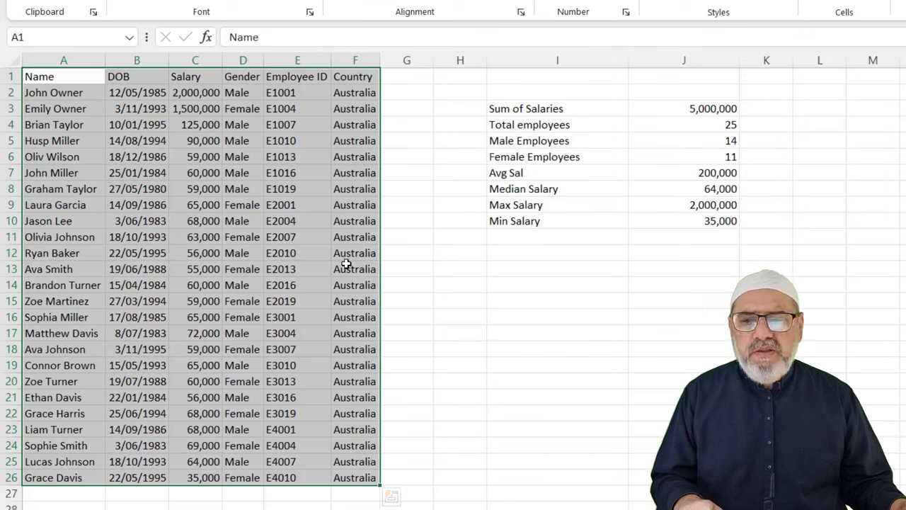
{"action": "left_click", "coordinate": [577, 399]}
{"action": "mouse_move", "coordinate": [41, 76]}
{"action": "left_mouse_down"}
{"action": "mouse_move", "coordinate": [192, 119]}
{"action": "mouse_move", "coordinate": [345, 480]}
{"action": "left_mouse_up"}
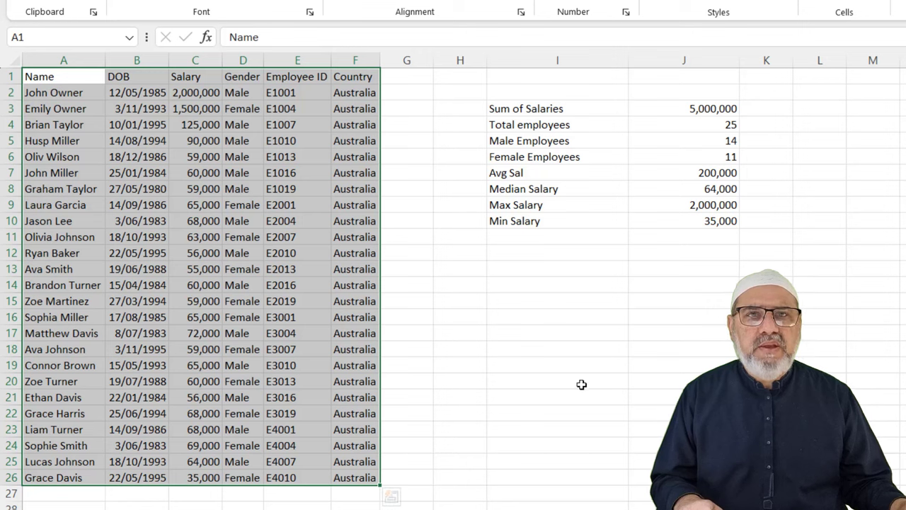
{"action": "left_click", "coordinate": [544, 351]}
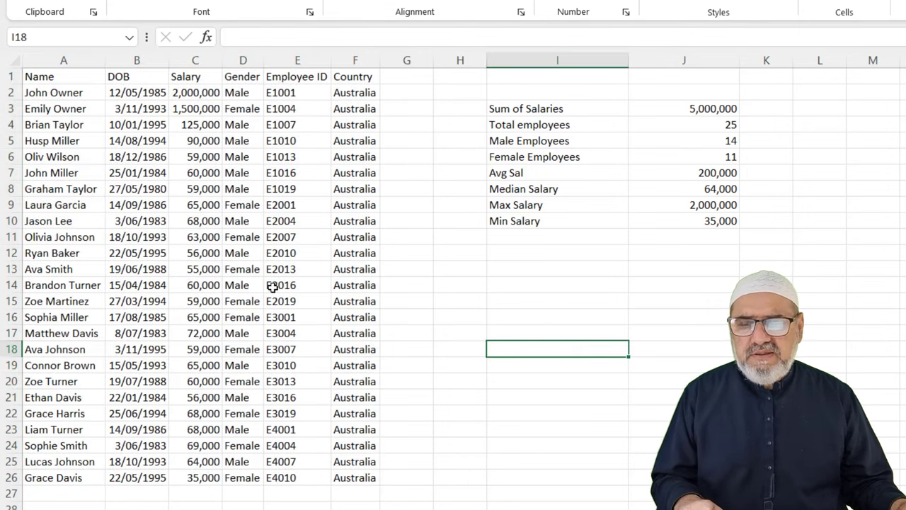
Select the whole employee data region with Ctrl+A from salary cell C12
{"action": "left_click", "coordinate": [195, 258]}
{"action": "left_click", "coordinate": [60, 252]}
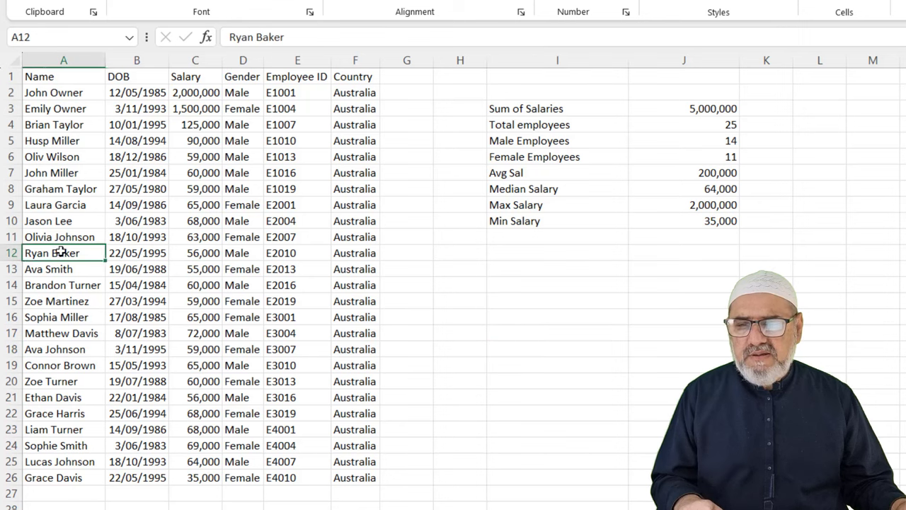
{"action": "left_click", "coordinate": [203, 252]}
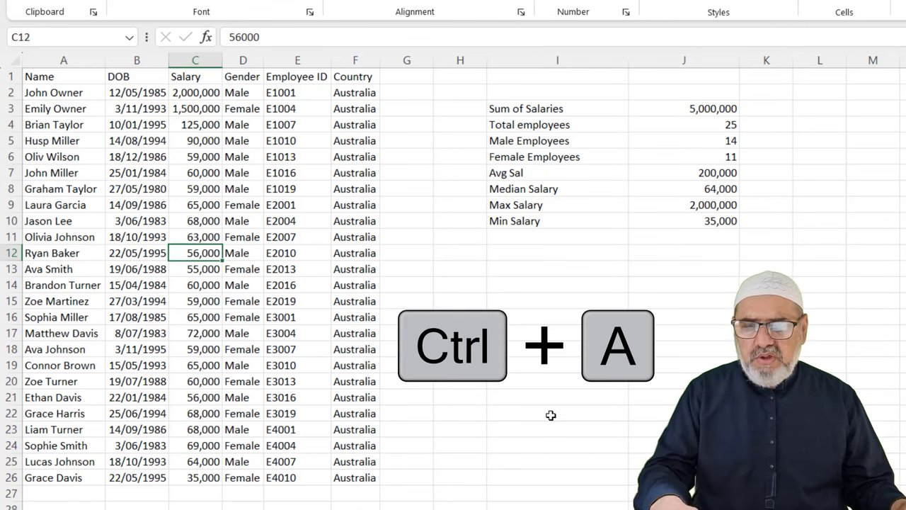
{"action": "key", "text": "ctrl+a"}
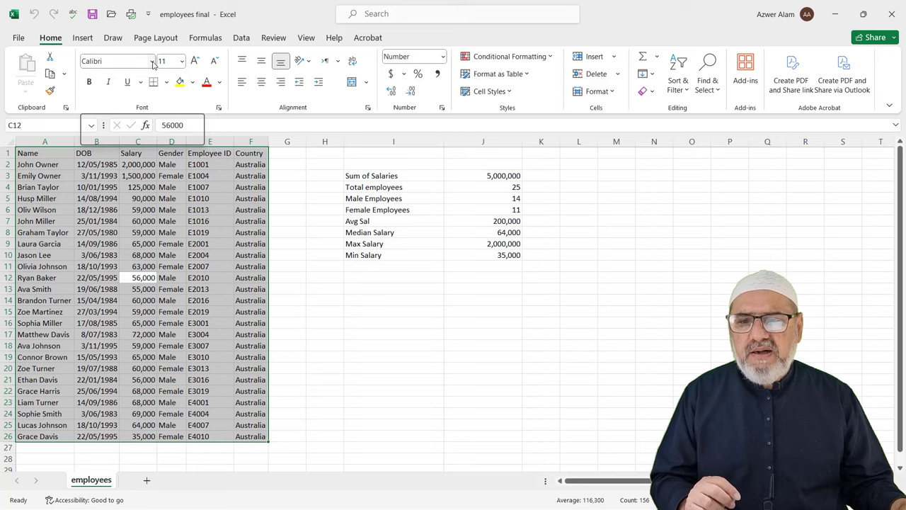
Set the selected employee table to Varela Round font, size 12
{"action": "left_click", "coordinate": [150, 62]}
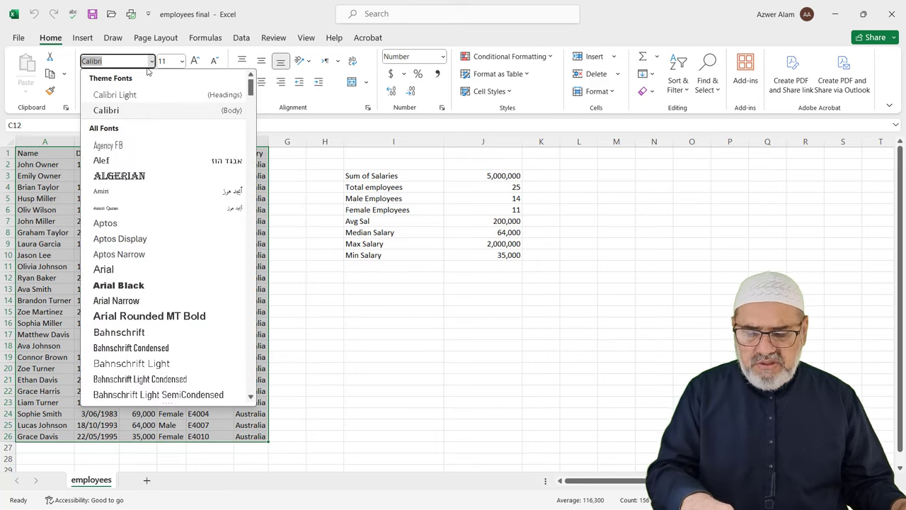
{"action": "type", "text": "v"}
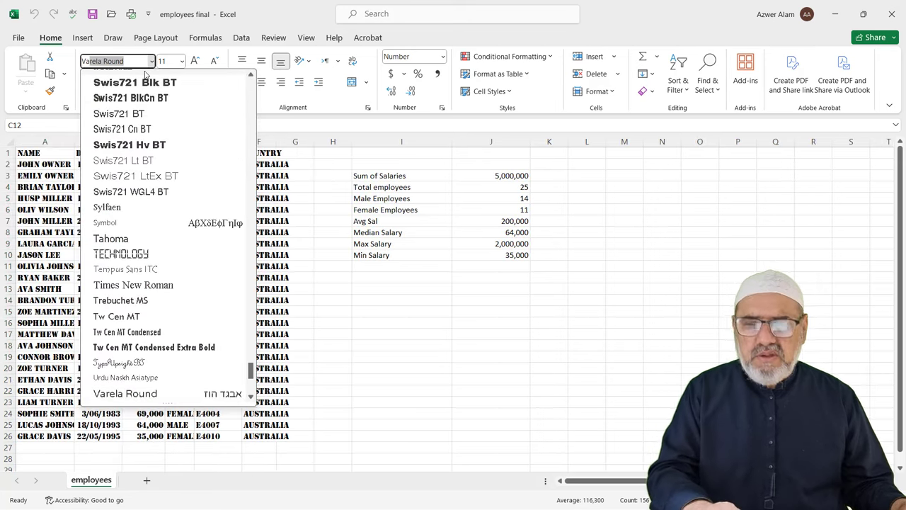
{"action": "key", "text": "Return"}
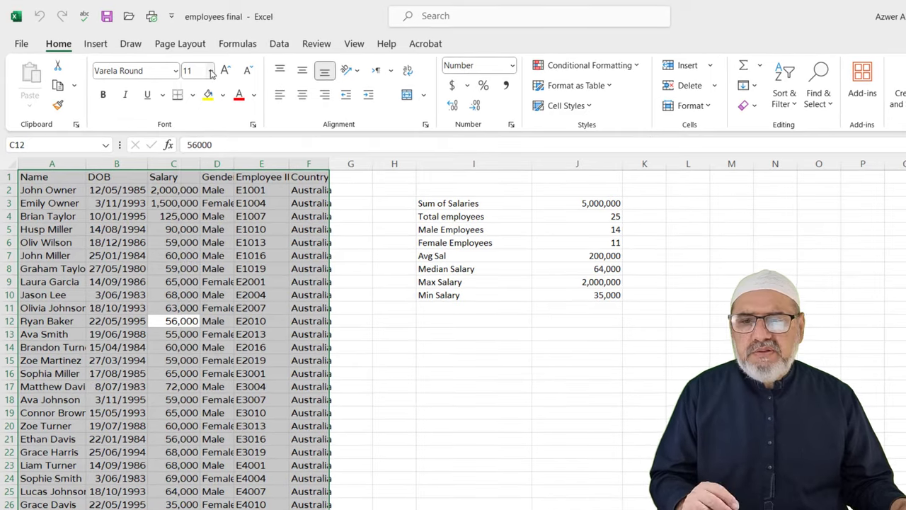
{"action": "left_click", "coordinate": [206, 71]}
{"action": "left_click", "coordinate": [194, 154]}
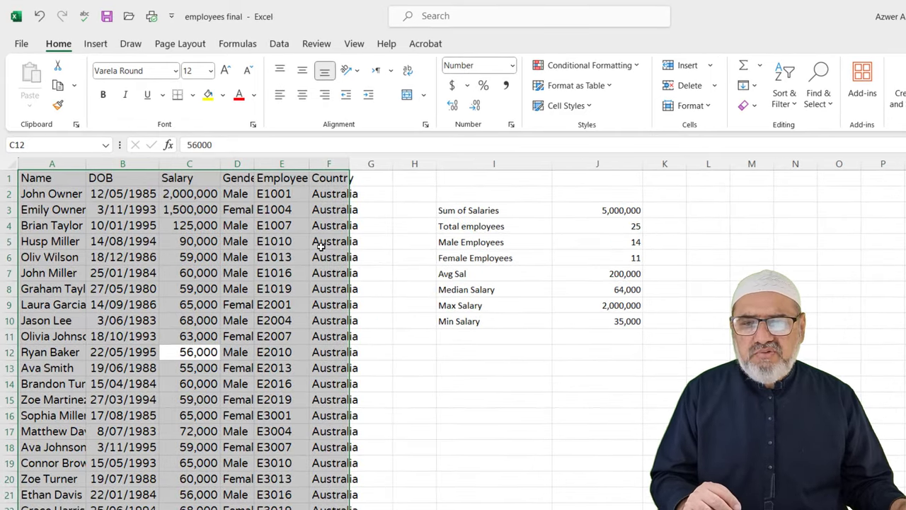
AutoFit columns A to G so full names and headers fit
{"action": "left_click", "coordinate": [429, 303]}
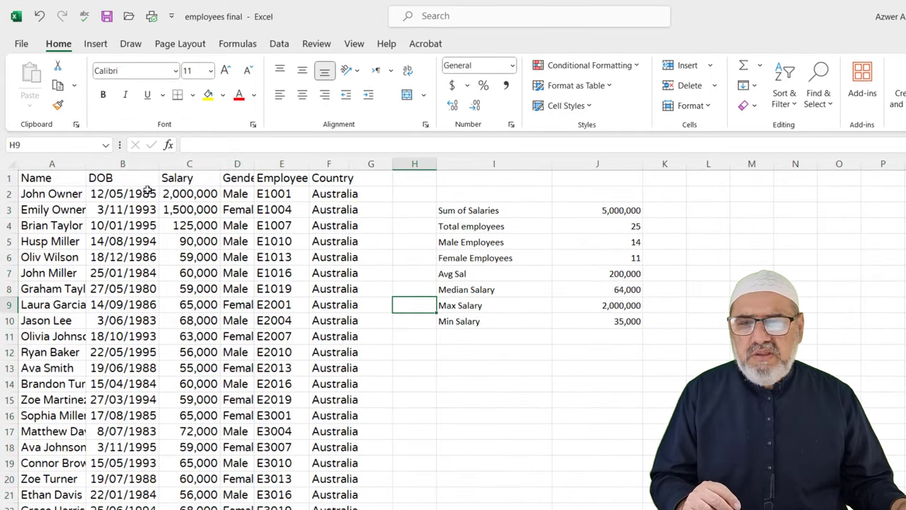
{"action": "left_click_drag", "start_coordinate": [71, 164], "coordinate": [357, 163]}
{"action": "double_click", "coordinate": [348, 164]}
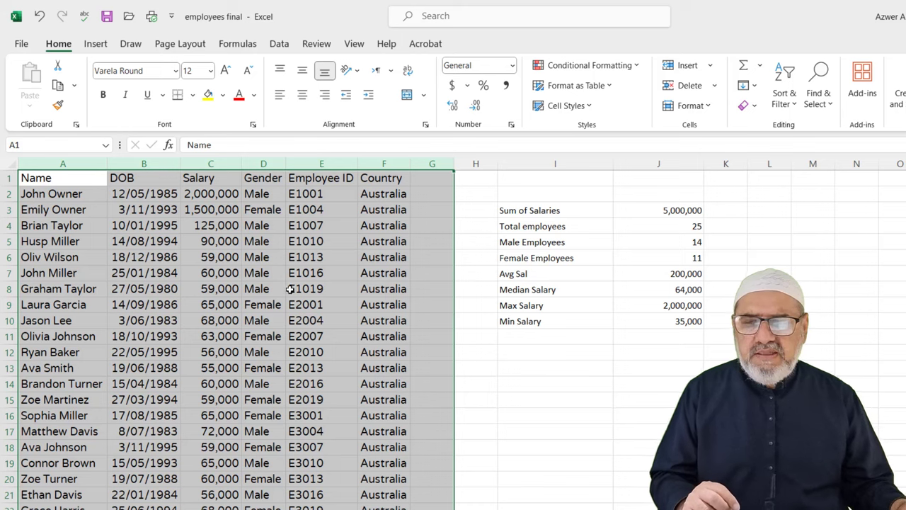
{"action": "left_click", "coordinate": [626, 415]}
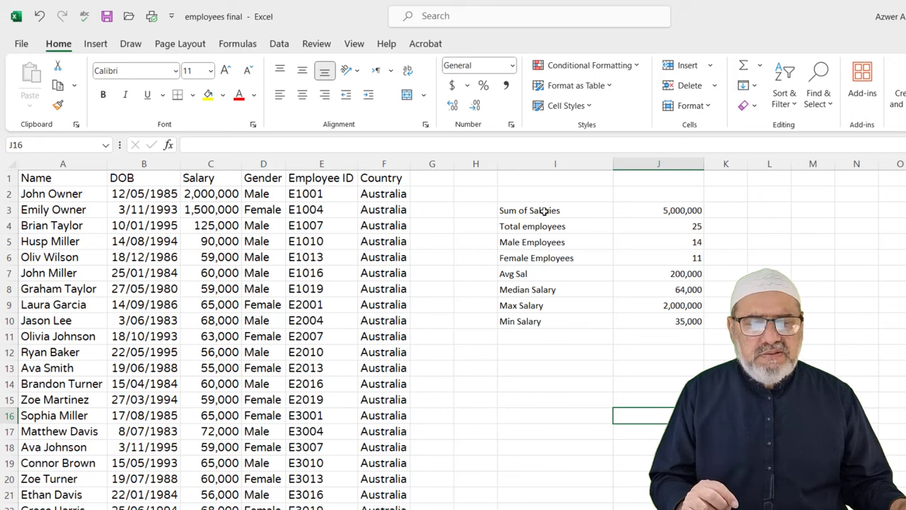
Give the Sum of Salaries label in I3 the blue Accent1 cell style
{"action": "left_click", "coordinate": [544, 211]}
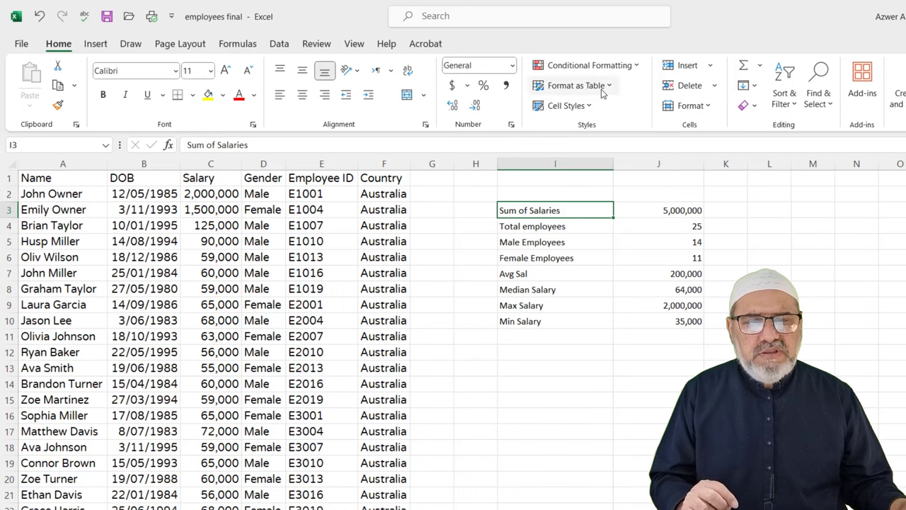
{"action": "left_click", "coordinate": [586, 106]}
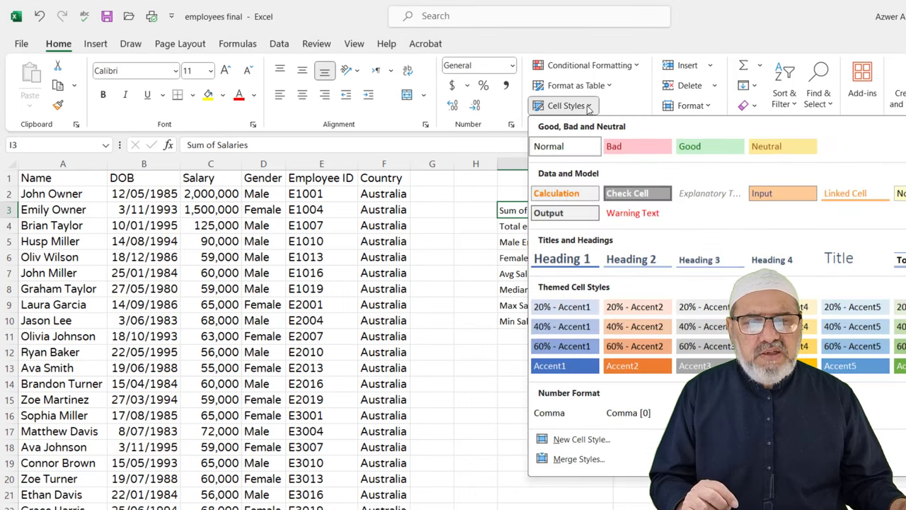
{"action": "left_click", "coordinate": [559, 365]}
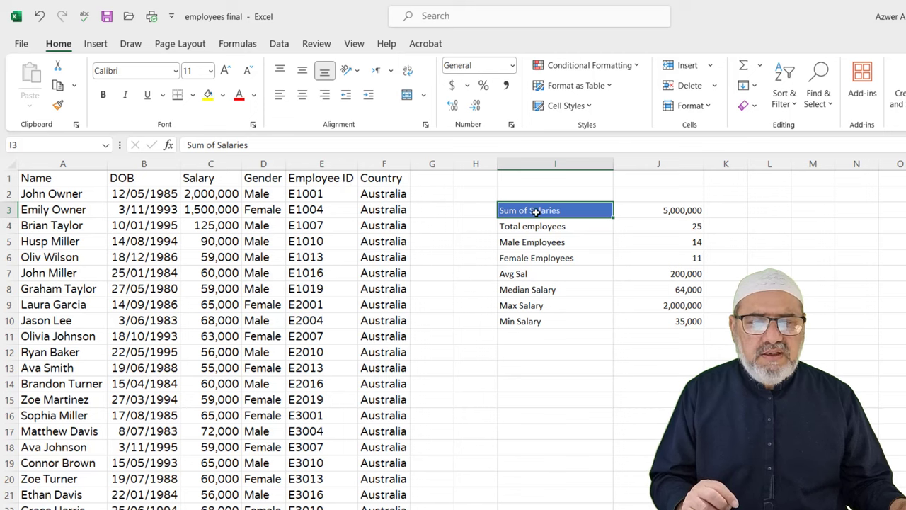
Set the Sum of Salaries label to Calibri Light, size 20
{"action": "left_click", "coordinate": [177, 70]}
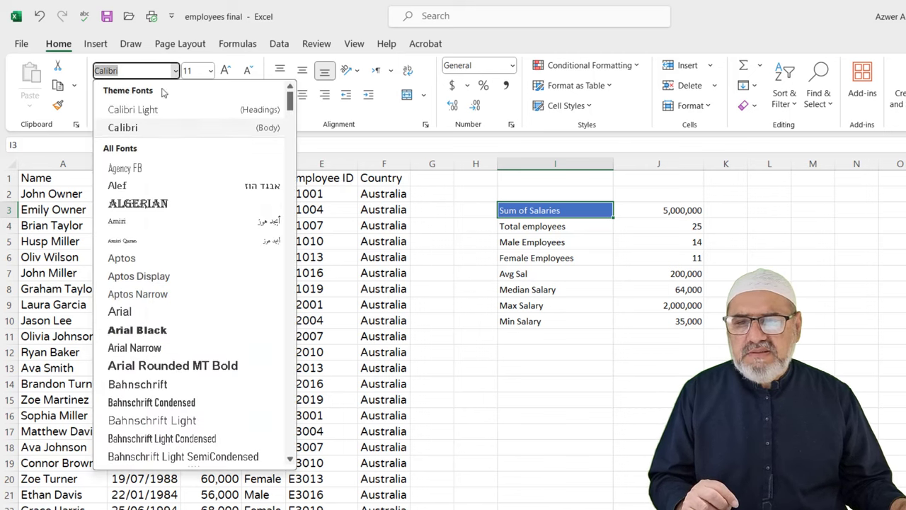
{"action": "left_click", "coordinate": [132, 107]}
{"action": "left_click", "coordinate": [209, 71]}
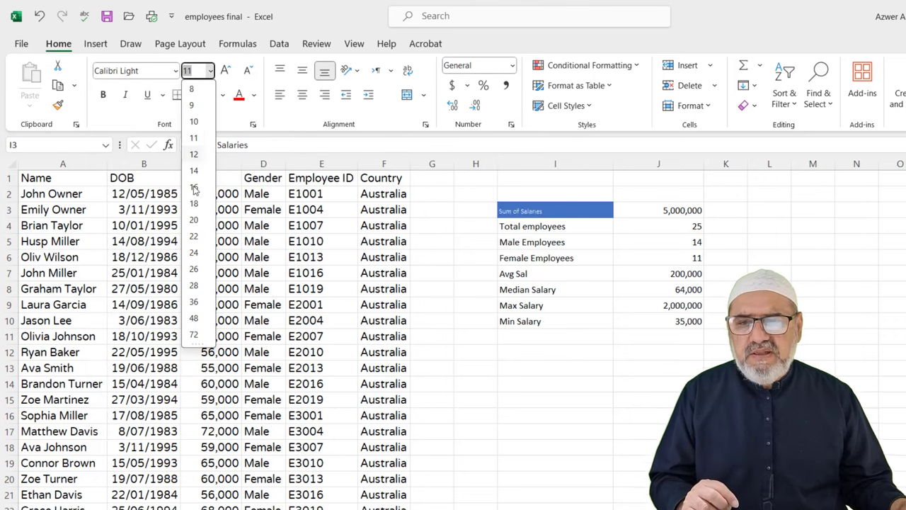
{"action": "left_click", "coordinate": [194, 221]}
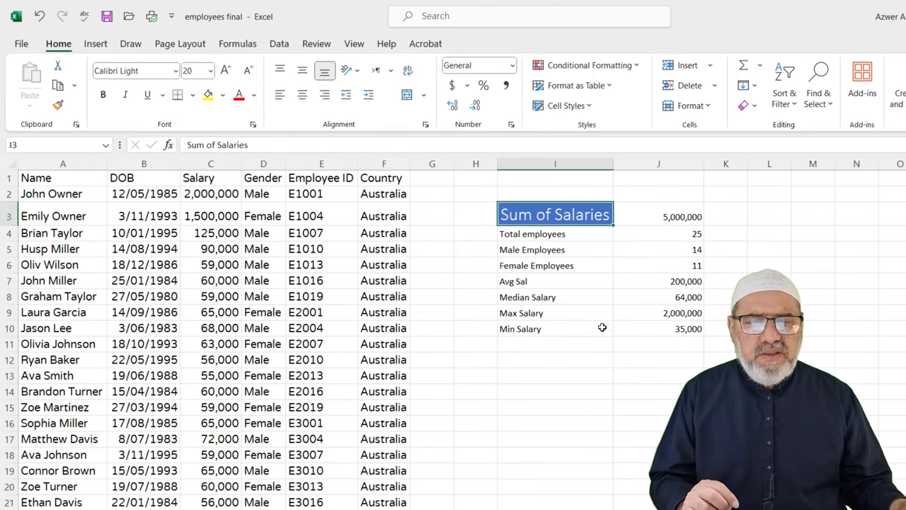
{"action": "left_click", "coordinate": [602, 327]}
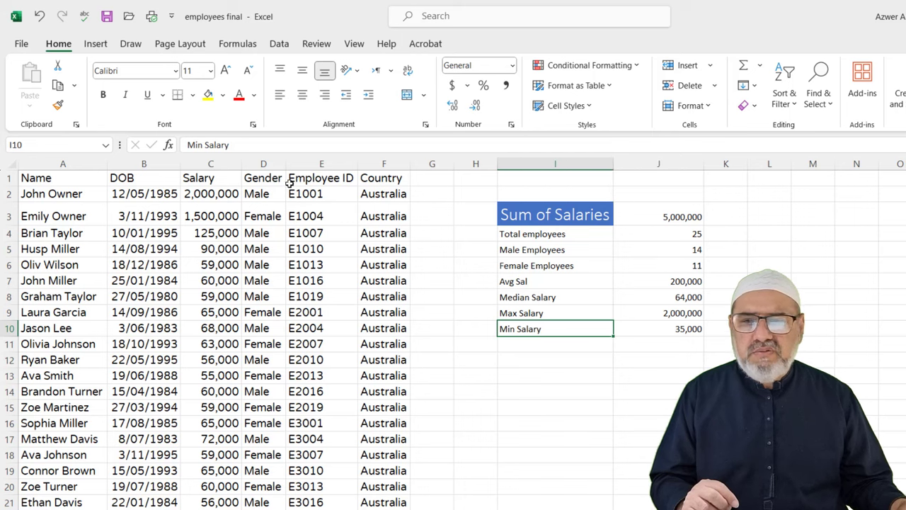
{"action": "left_click", "coordinate": [539, 411]}
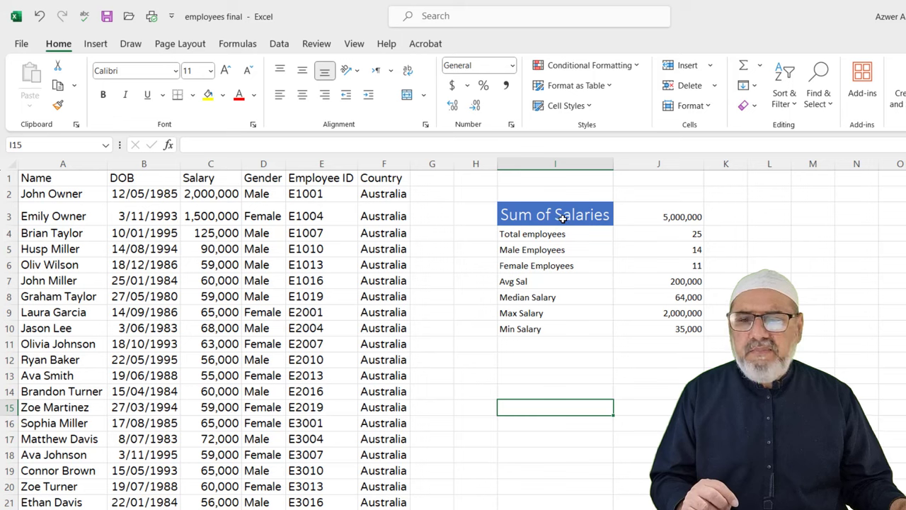
{"action": "left_click", "coordinate": [527, 219]}
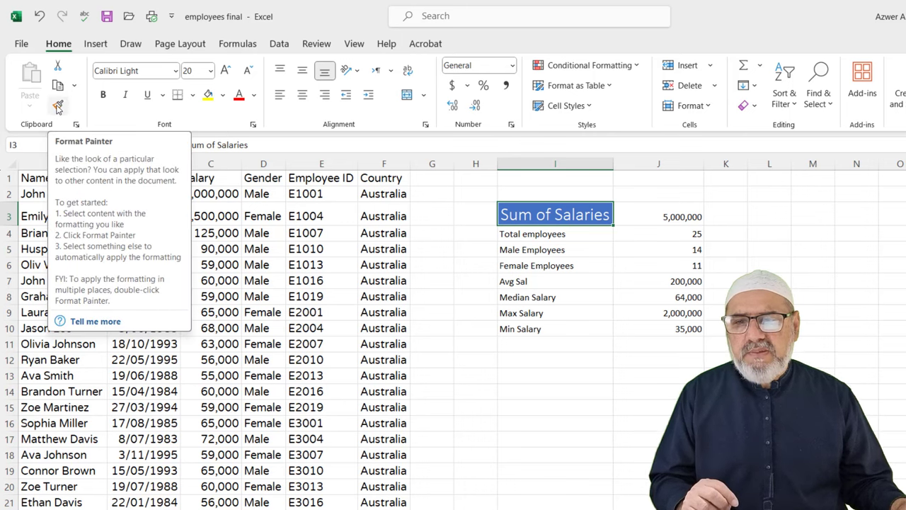
{"action": "left_click", "coordinate": [58, 106]}
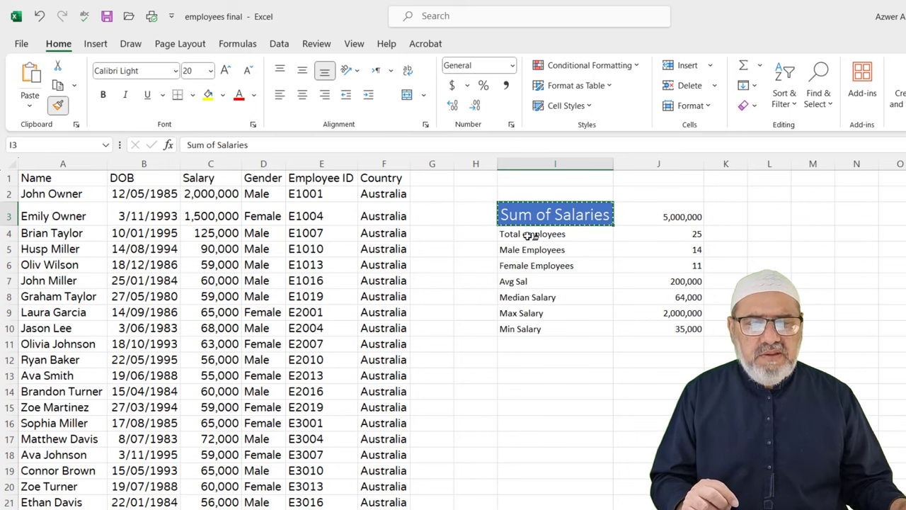
{"action": "left_click", "coordinate": [526, 239]}
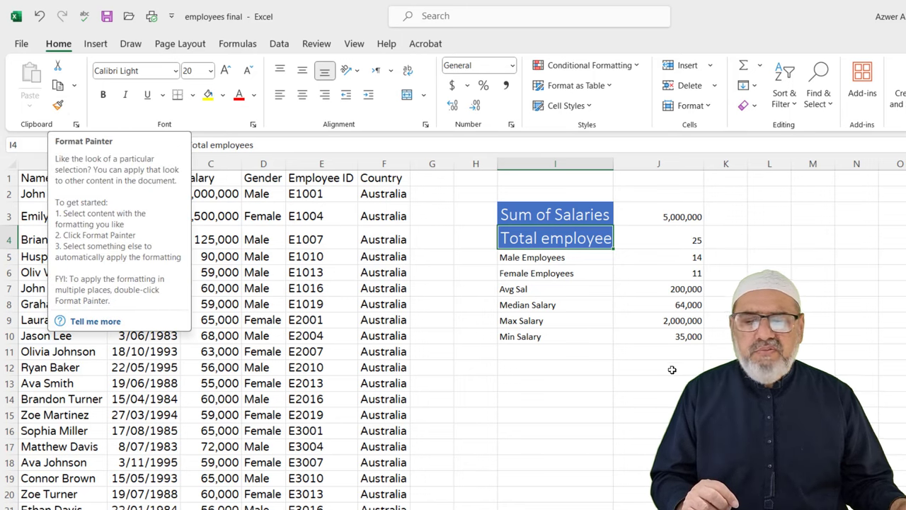
{"action": "left_click", "coordinate": [40, 16]}
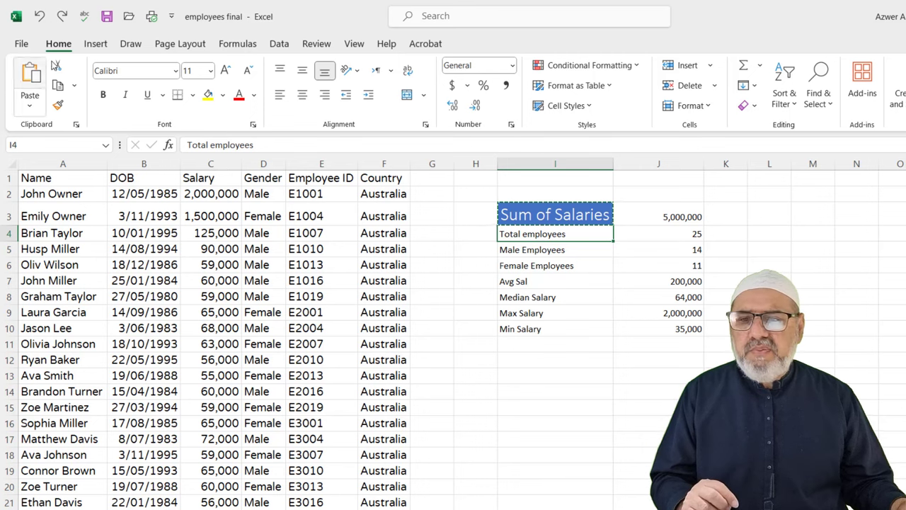
{"action": "left_click", "coordinate": [559, 358]}
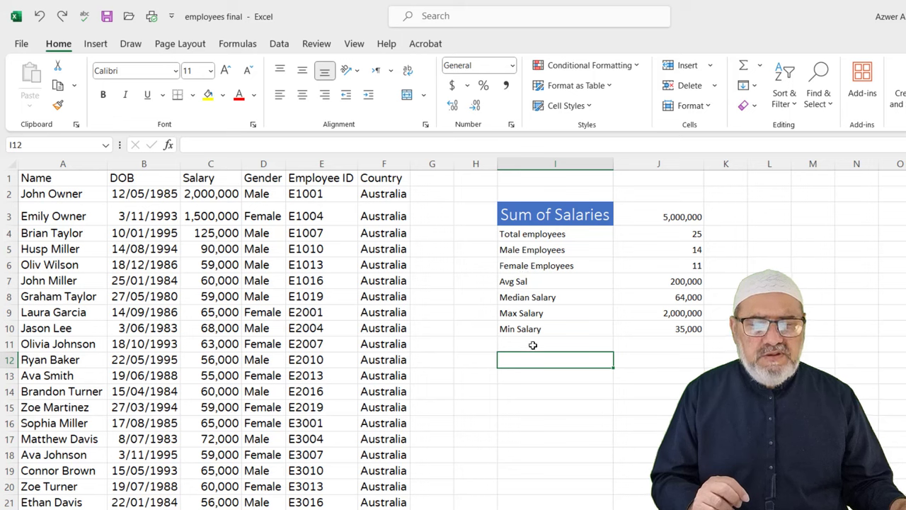
Format-paint the I3 heading style onto Male Employees, Avg Sal, Max Salary and 2000000
{"action": "left_click", "coordinate": [548, 215]}
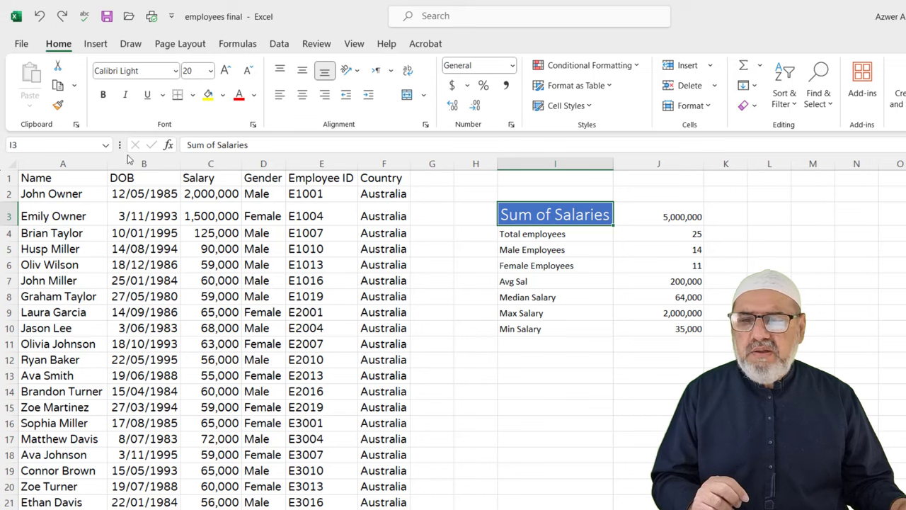
{"action": "left_click", "coordinate": [58, 106]}
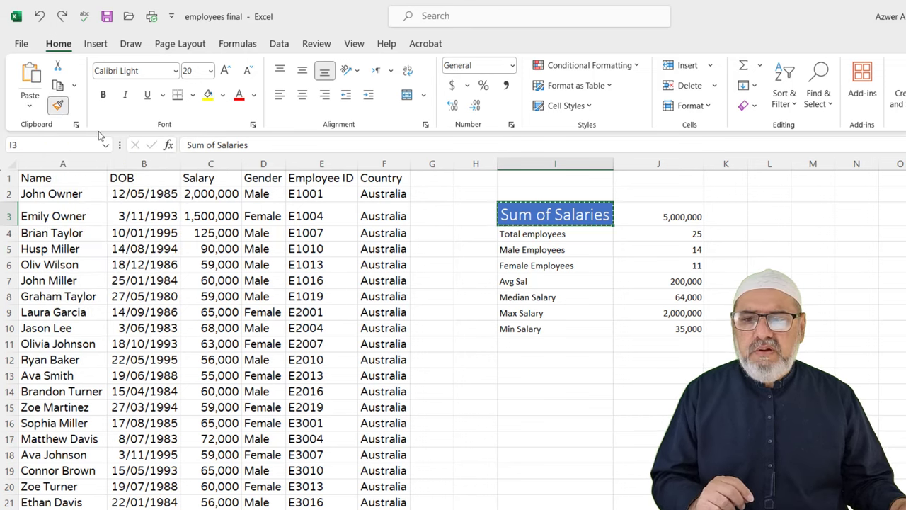
{"action": "left_click", "coordinate": [515, 250]}
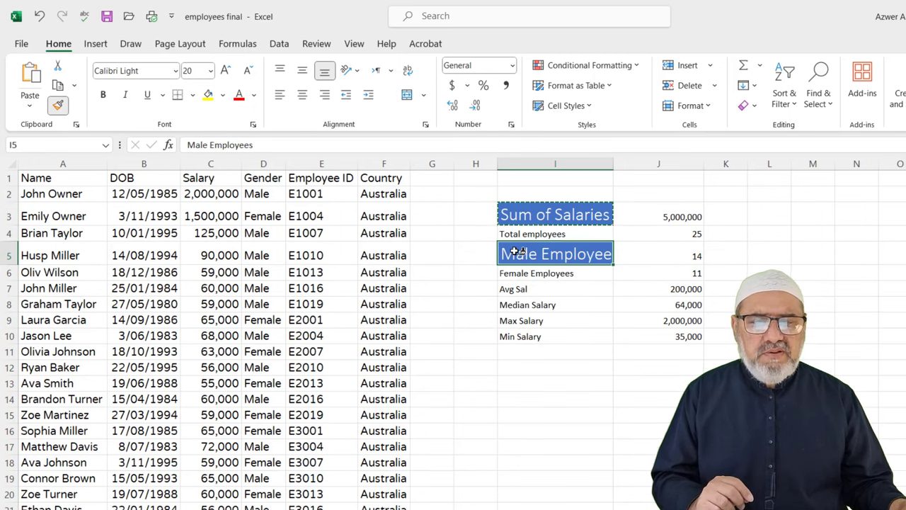
{"action": "left_click", "coordinate": [519, 289]}
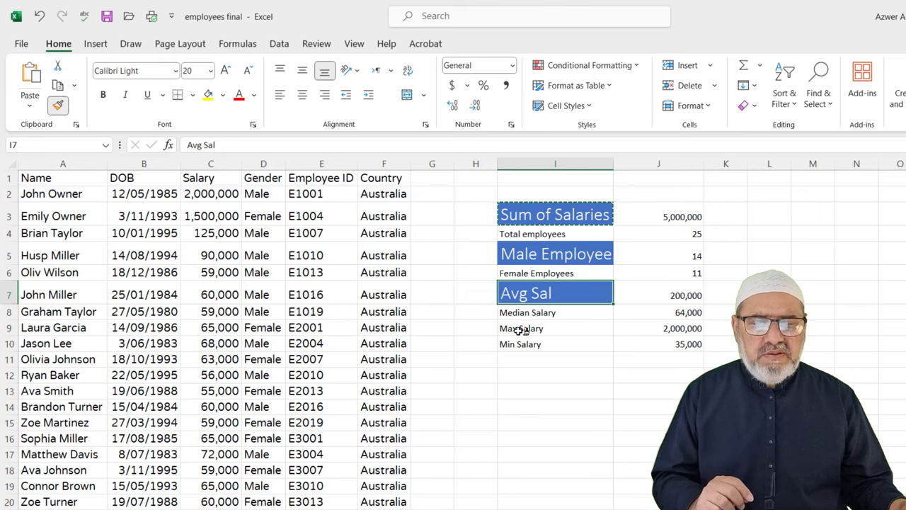
{"action": "left_click", "coordinate": [521, 330]}
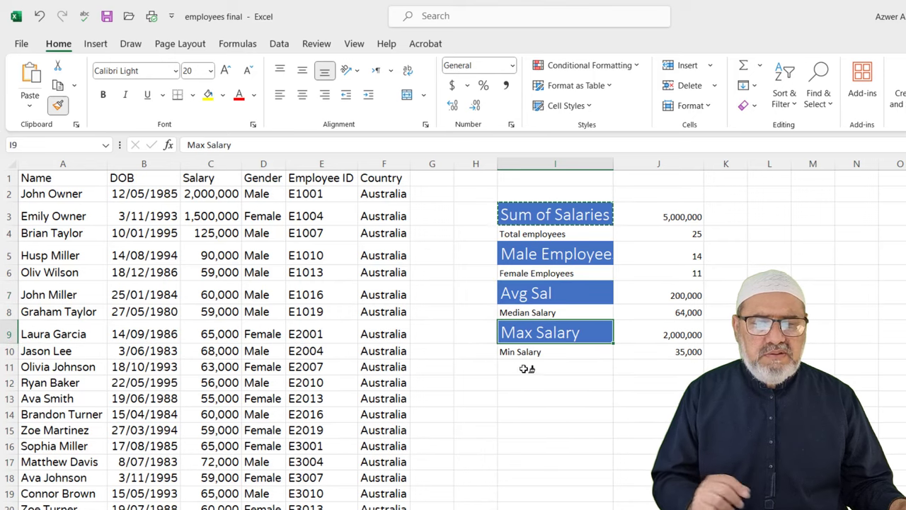
{"action": "left_click", "coordinate": [672, 338]}
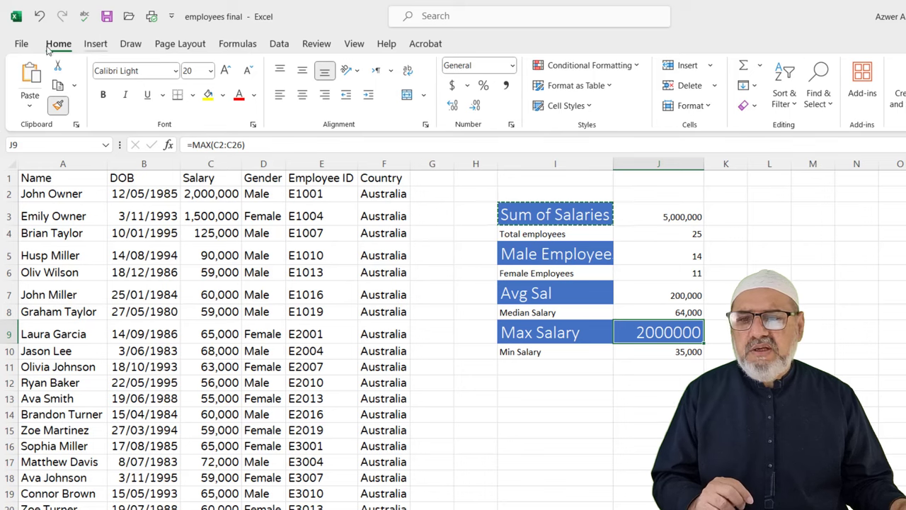
Undo all the heading styling, including Sum of Salaries' blue fill, and cancel Format Painter
{"action": "left_click", "coordinate": [41, 16]}
{"action": "double_click", "coordinate": [40, 16]}
{"action": "left_click", "coordinate": [40, 16]}
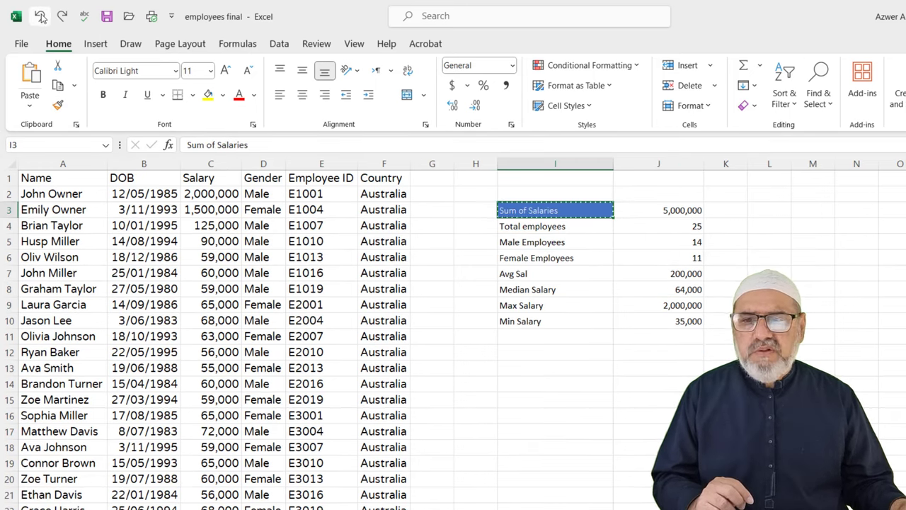
{"action": "left_click", "coordinate": [40, 16]}
{"action": "left_click", "coordinate": [538, 369]}
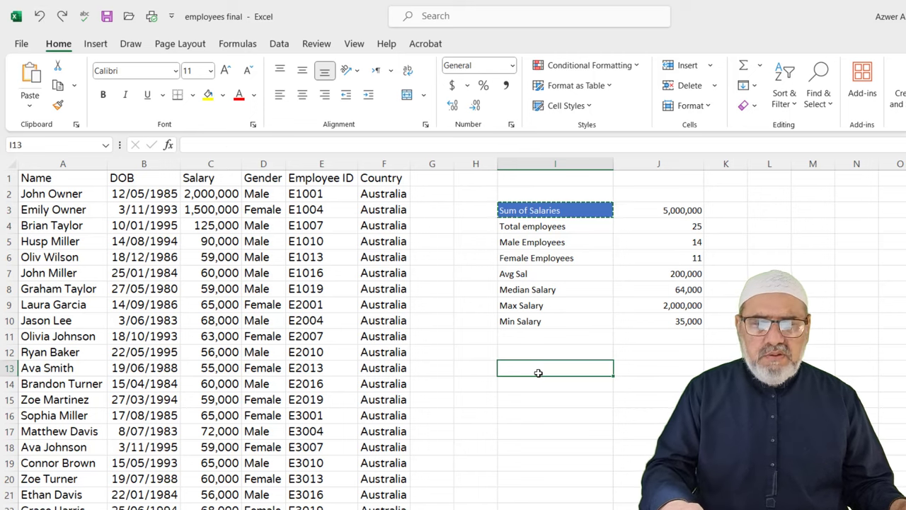
{"action": "key", "text": "ctrl+z"}
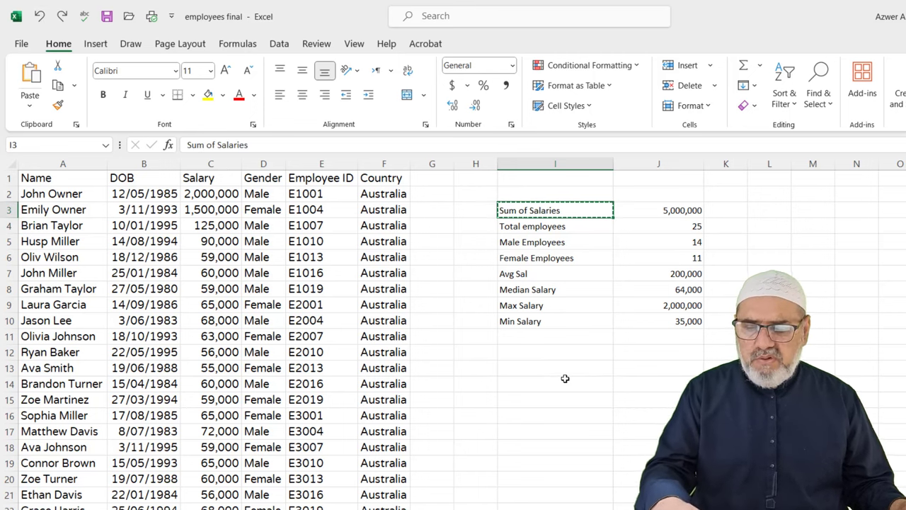
{"action": "key", "text": "Escape"}
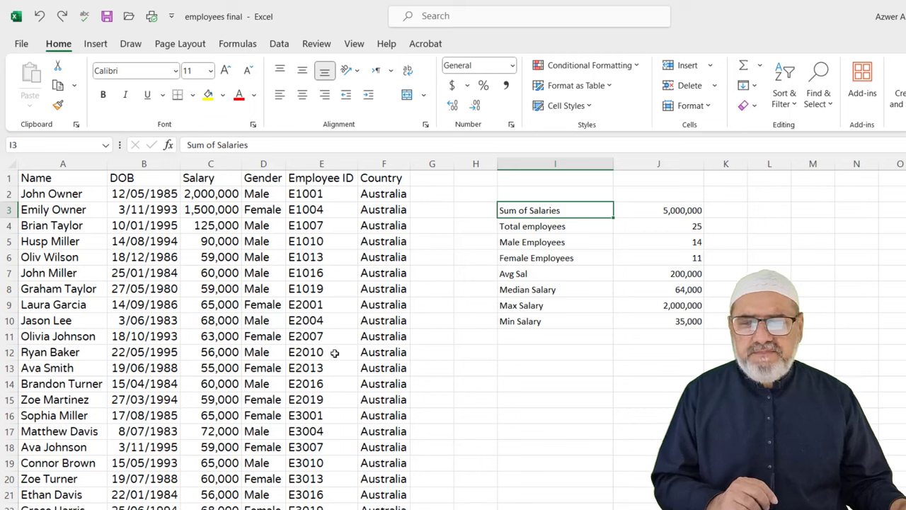
{"action": "left_click", "coordinate": [475, 383]}
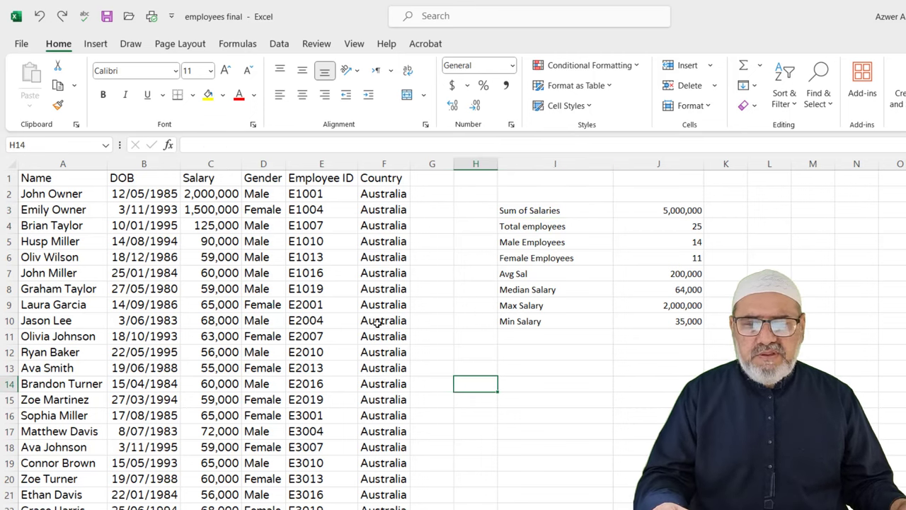
Copy Employee ID E1019's formatting onto the summary table I3:J10
{"action": "left_click", "coordinate": [300, 291]}
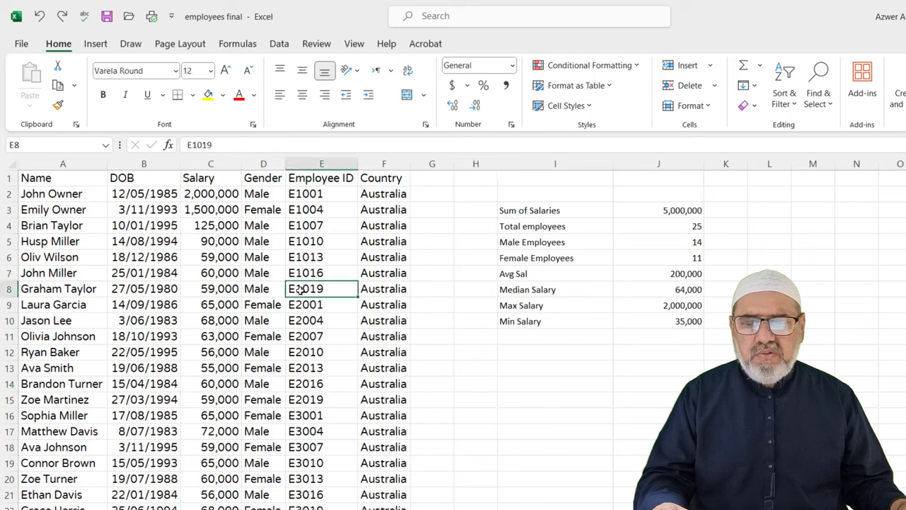
{"action": "left_click", "coordinate": [58, 106]}
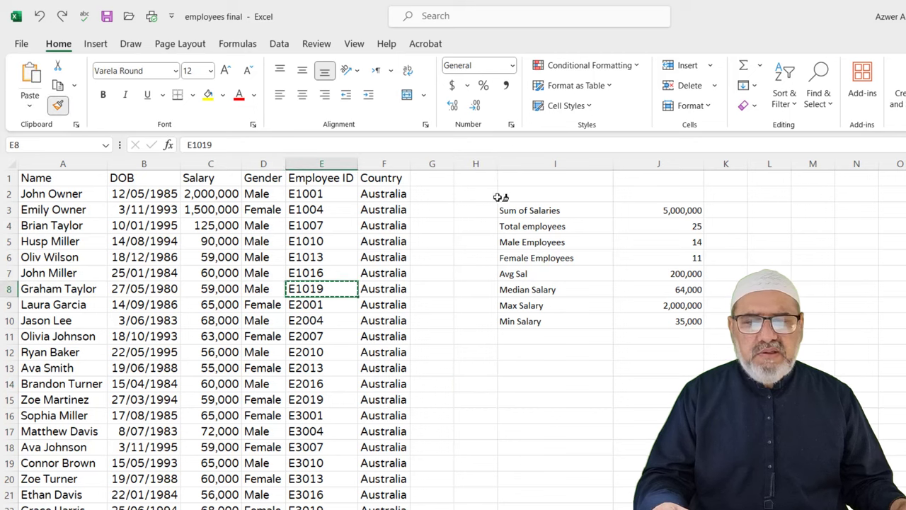
{"action": "mouse_move", "coordinate": [505, 209]}
{"action": "left_mouse_down"}
{"action": "mouse_move", "coordinate": [601, 246]}
{"action": "mouse_move", "coordinate": [662, 320]}
{"action": "left_mouse_up"}
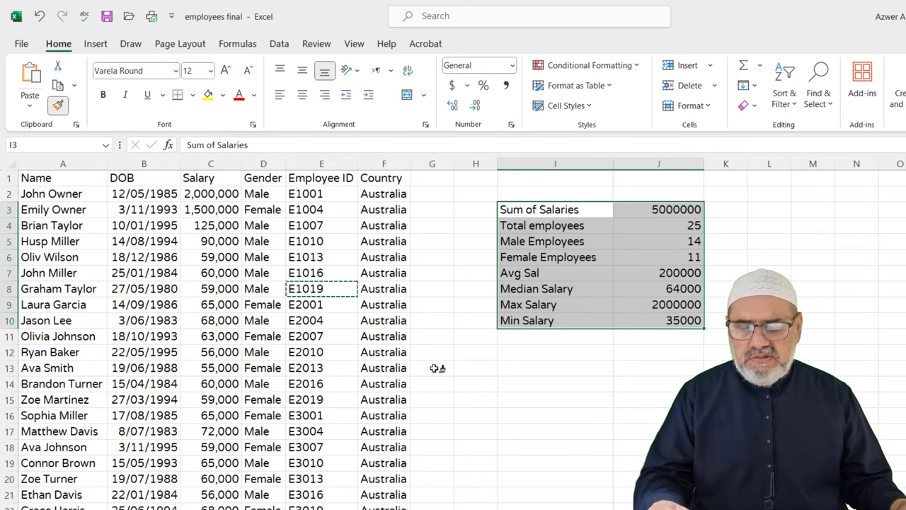
{"action": "left_click", "coordinate": [560, 397]}
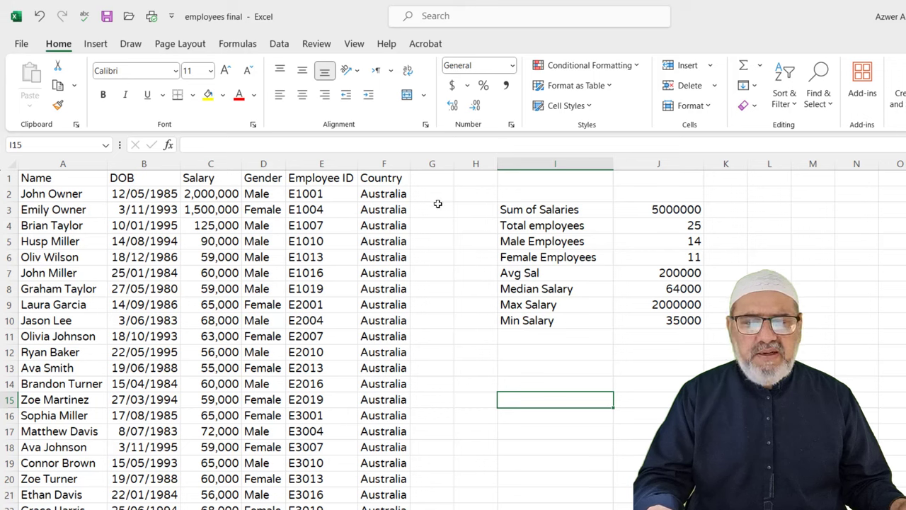
Insert and delete columns at G until one empty column separates Country from the I:J summary
{"action": "left_click", "coordinate": [438, 162]}
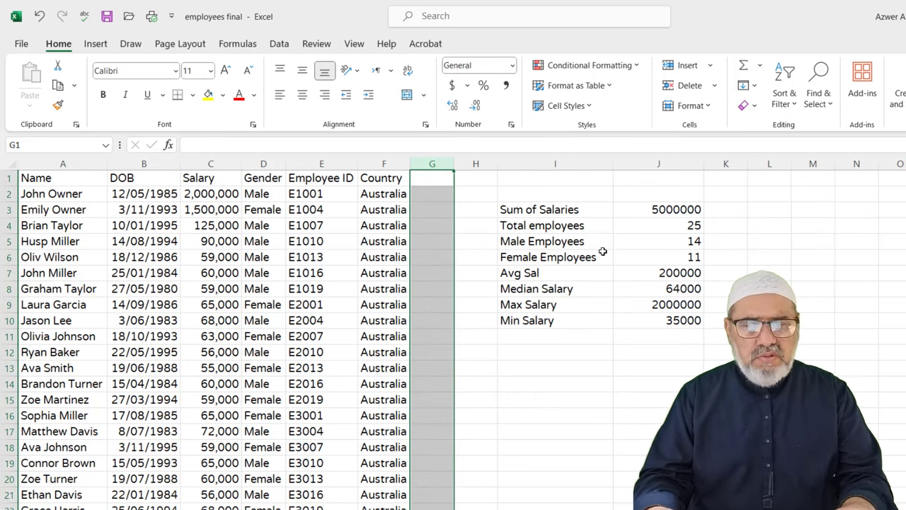
{"action": "key", "text": "ctrl+shift+plus"}
{"action": "key", "text": "ctrl+shift+plus"}
{"action": "key", "text": "ctrl+shift+plus"}
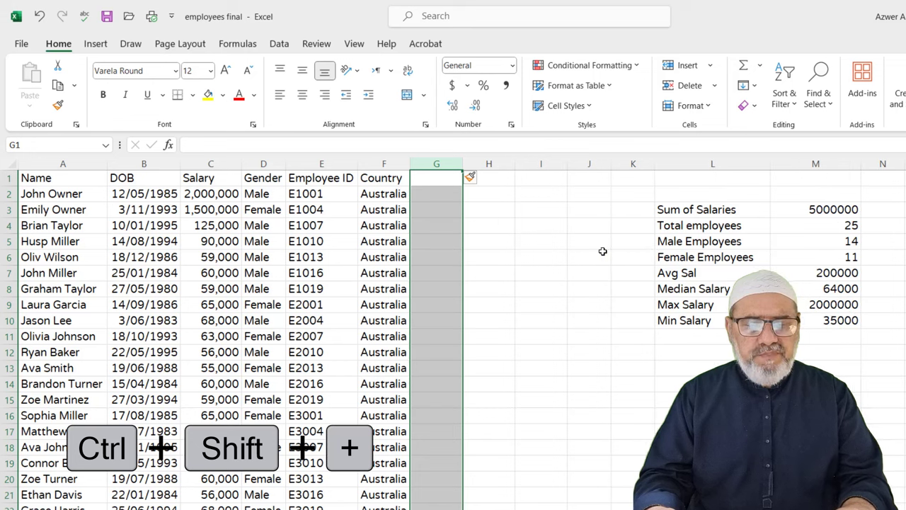
{"action": "key", "text": "ctrl+shift+plus"}
{"action": "key", "text": "ctrl+shift+plus"}
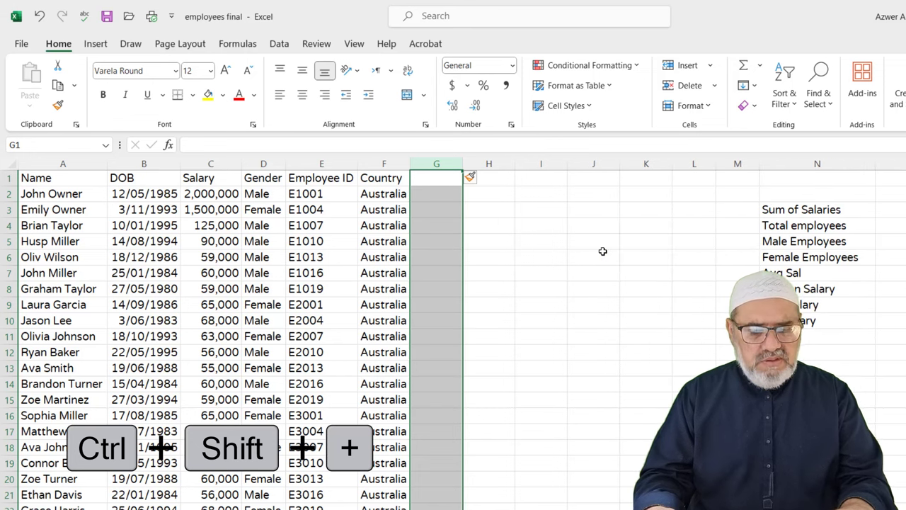
{"action": "key", "text": "ctrl+minus"}
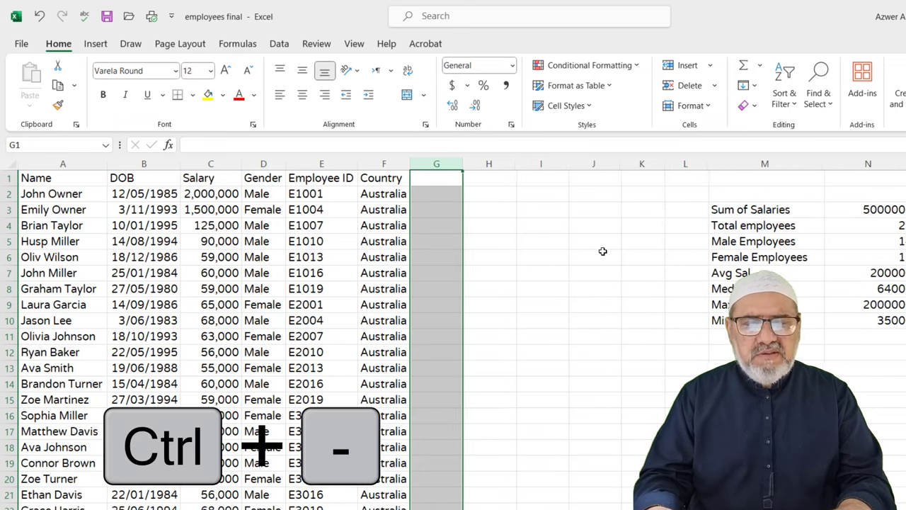
{"action": "key", "text": "ctrl+minus"}
{"action": "key", "text": "ctrl+minus"}
{"action": "key", "text": "ctrl+minus"}
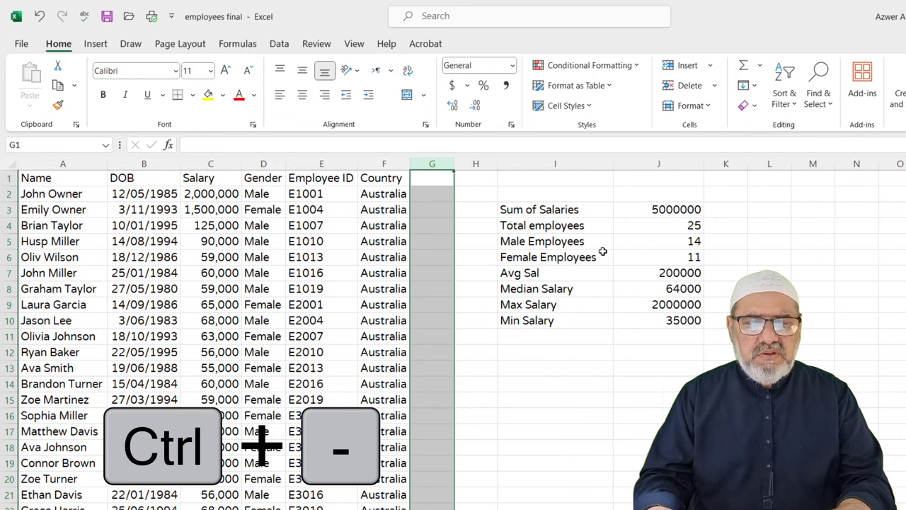
{"action": "key", "text": "ctrl+minus"}
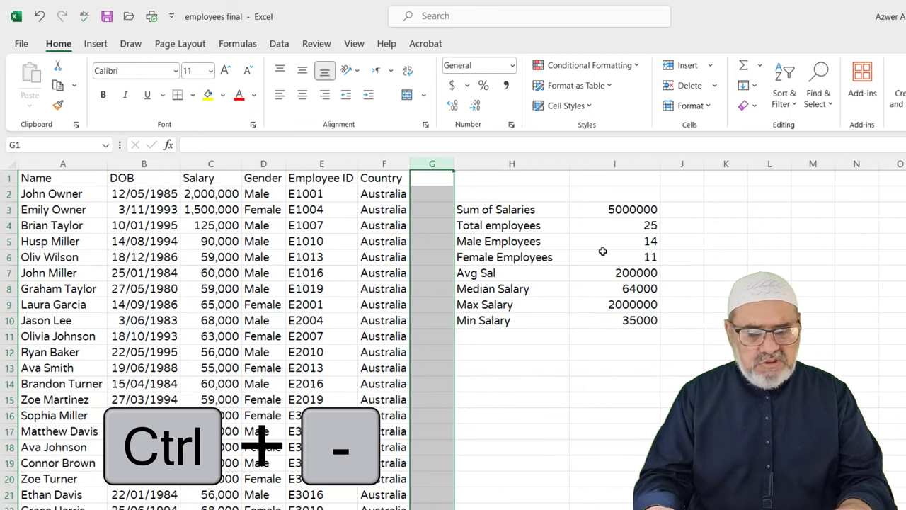
{"action": "key", "text": "ctrl+shift+plus"}
{"action": "key", "text": "ctrl+shift+plus"}
{"action": "key", "text": "ctrl+shift+plus"}
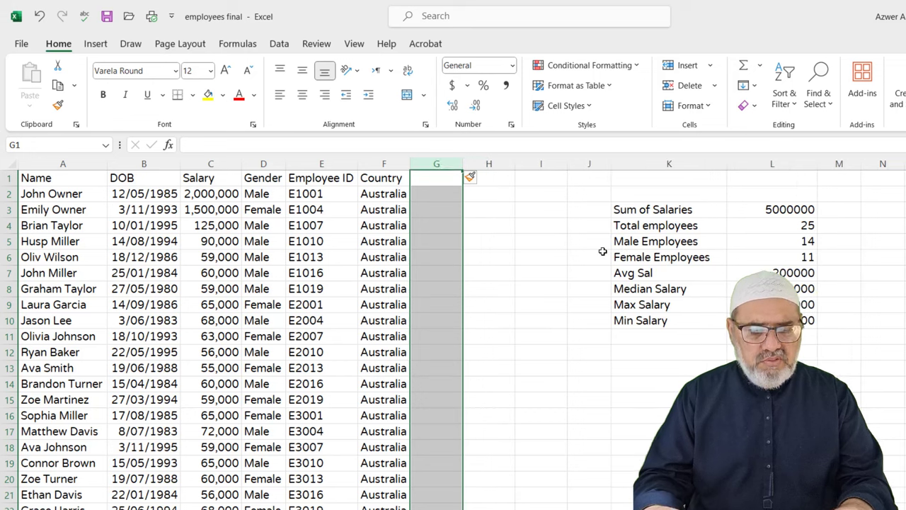
{"action": "key", "text": "ctrl+minus"}
{"action": "key", "text": "ctrl+minus"}
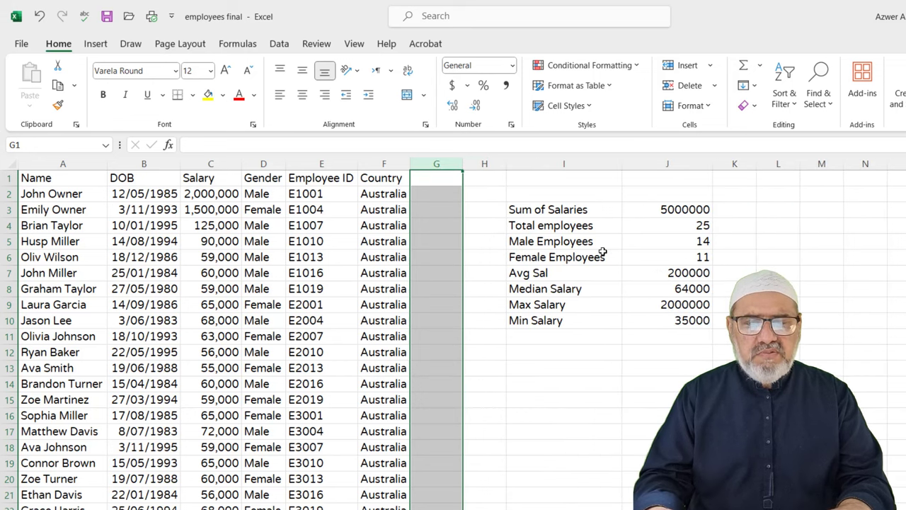
{"action": "left_click", "coordinate": [594, 368]}
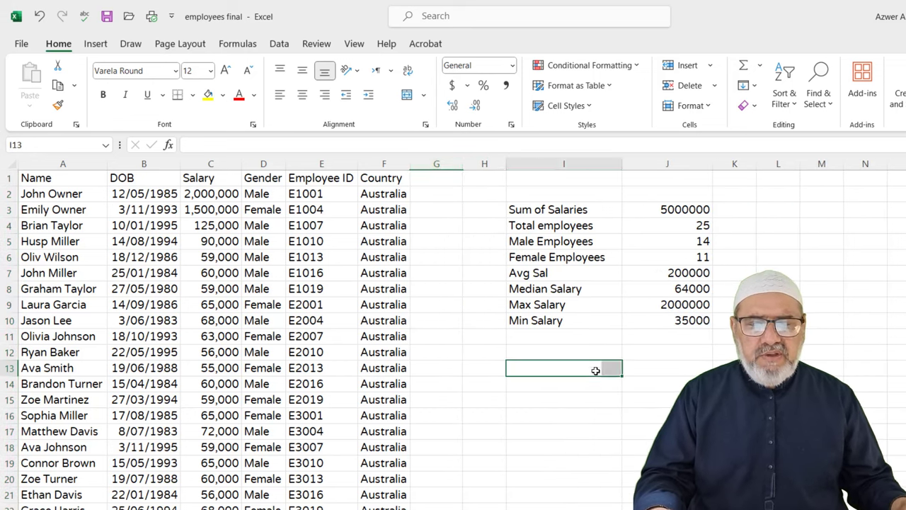
Enter the header 'Age' in G1 and widen the Country column
{"action": "left_click", "coordinate": [439, 180]}
{"action": "type", "text": "AG"}
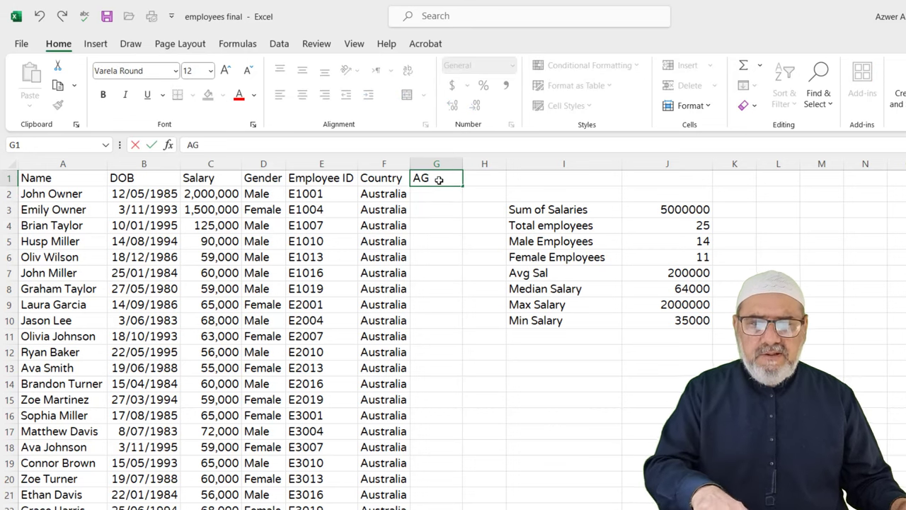
{"action": "key", "text": "BackSpace"}
{"action": "type", "text": "ge"}
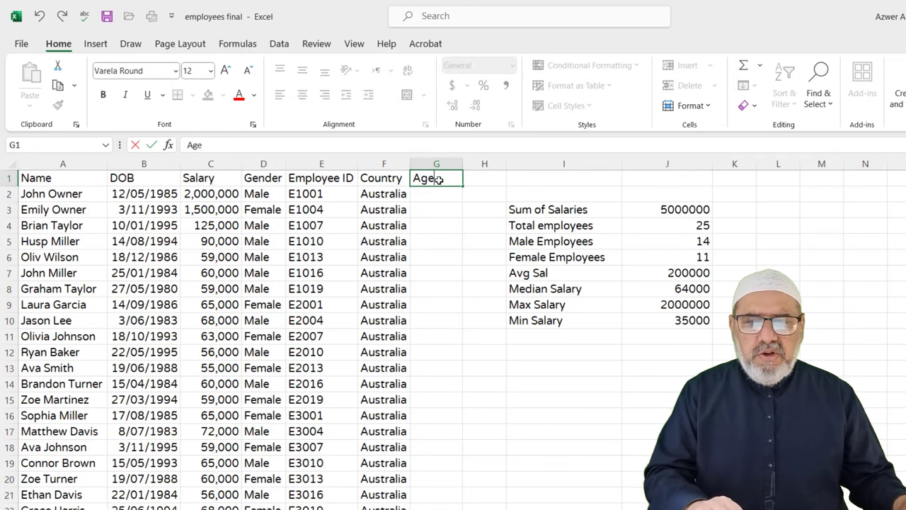
{"action": "key", "text": "Return"}
{"action": "left_click_drag", "start_coordinate": [410, 163], "coordinate": [558, 163]}
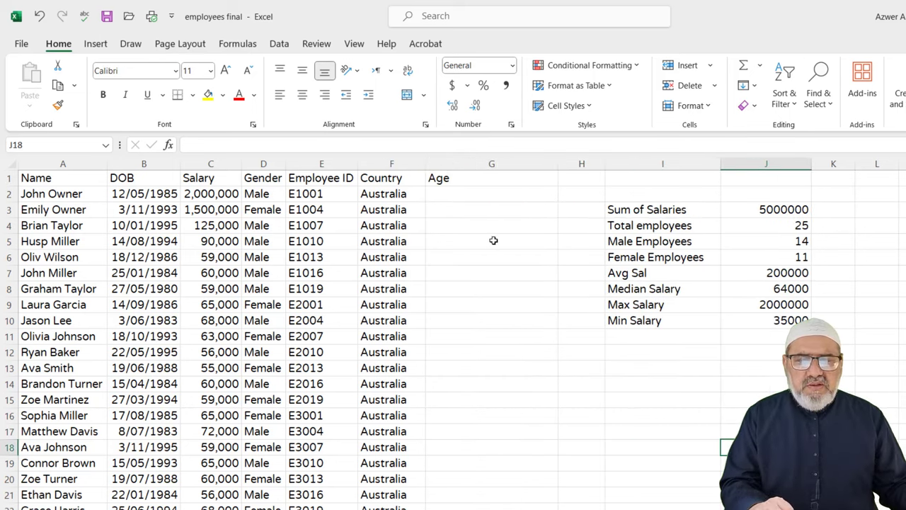
Enter =DATEDIF(B2, TODAY(), "Y") in G2, giving an age of 38
{"action": "left_click", "coordinate": [475, 195]}
{"action": "type", "text": "="}
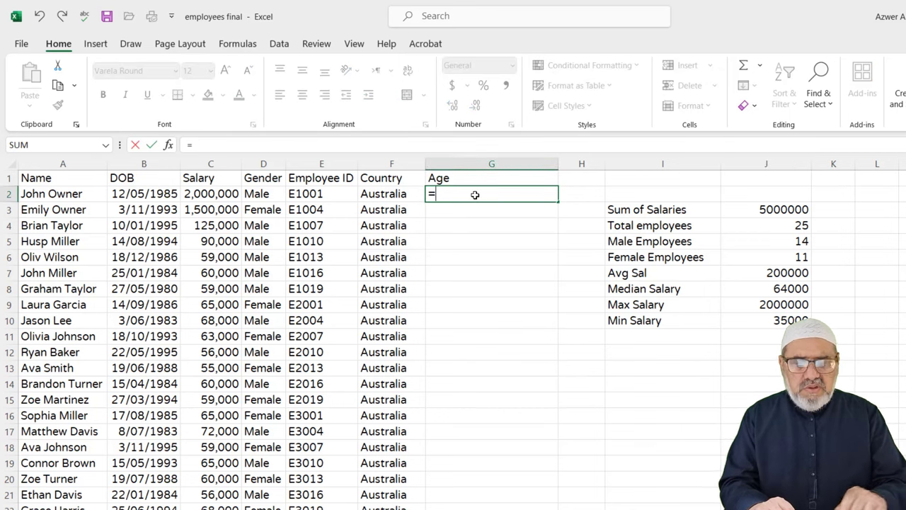
{"action": "type", "text": "DA"}
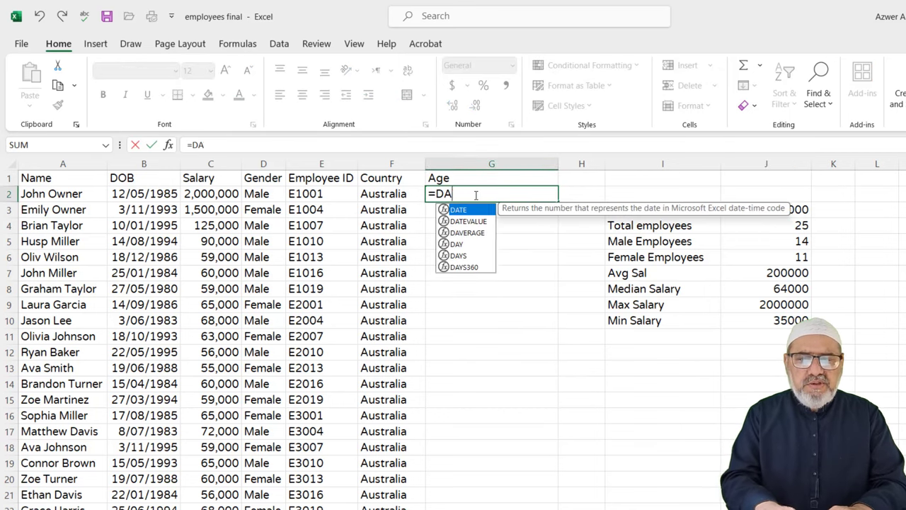
{"action": "type", "text": "TEDI"}
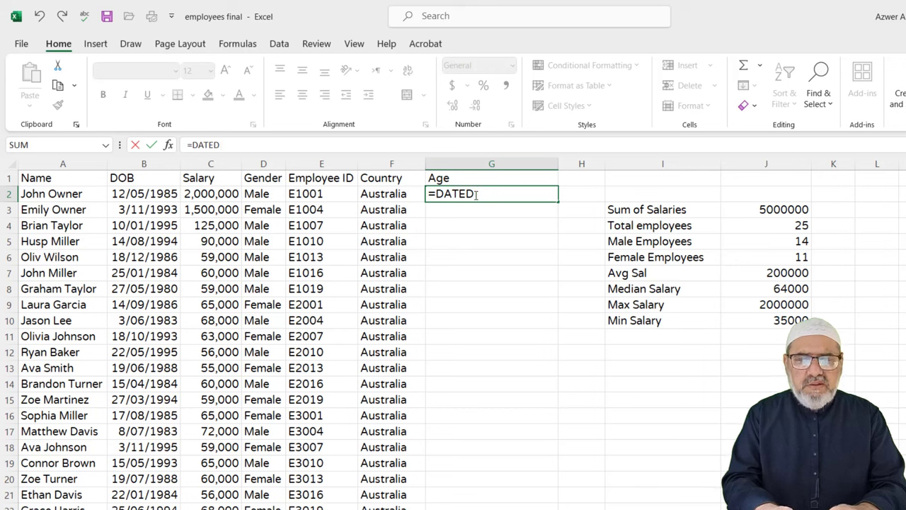
{"action": "type", "text": "F"}
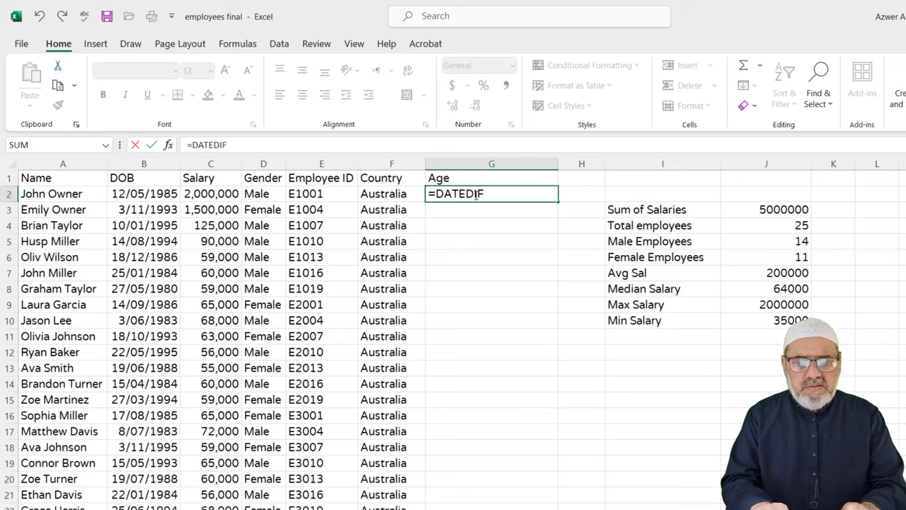
{"action": "type", "text": "("}
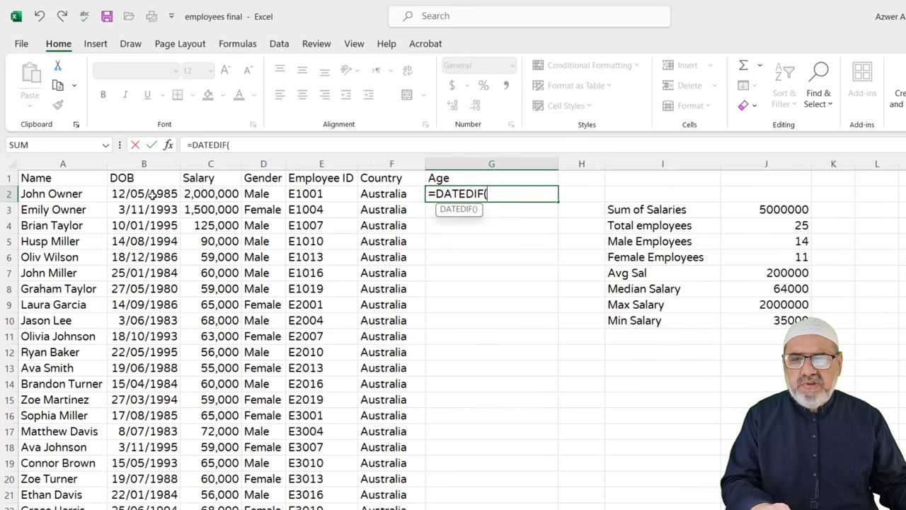
{"action": "left_click", "coordinate": [153, 193]}
{"action": "type", "text": ", "}
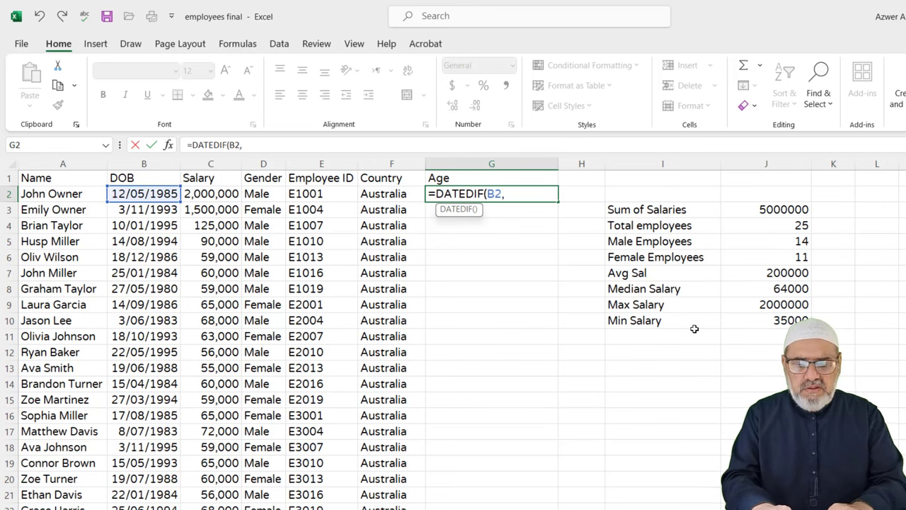
{"action": "type", "text": "TOD"}
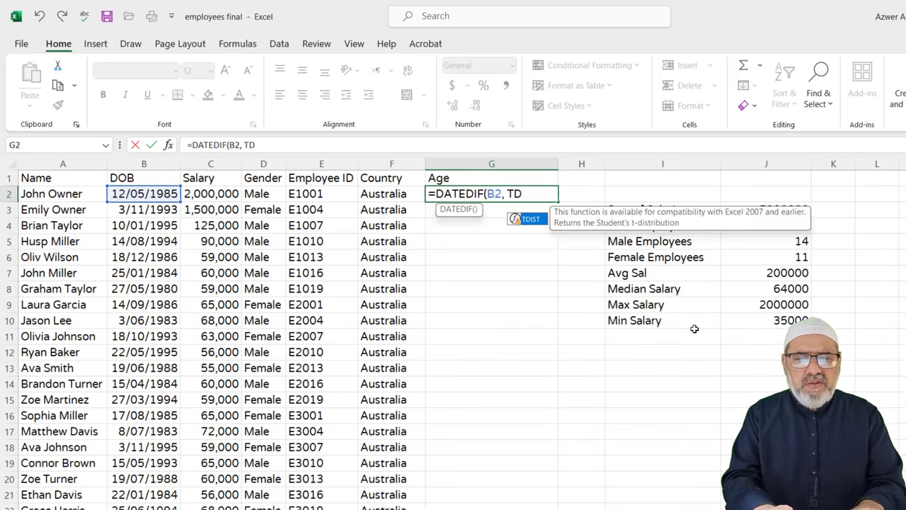
{"action": "type", "text": "AY"}
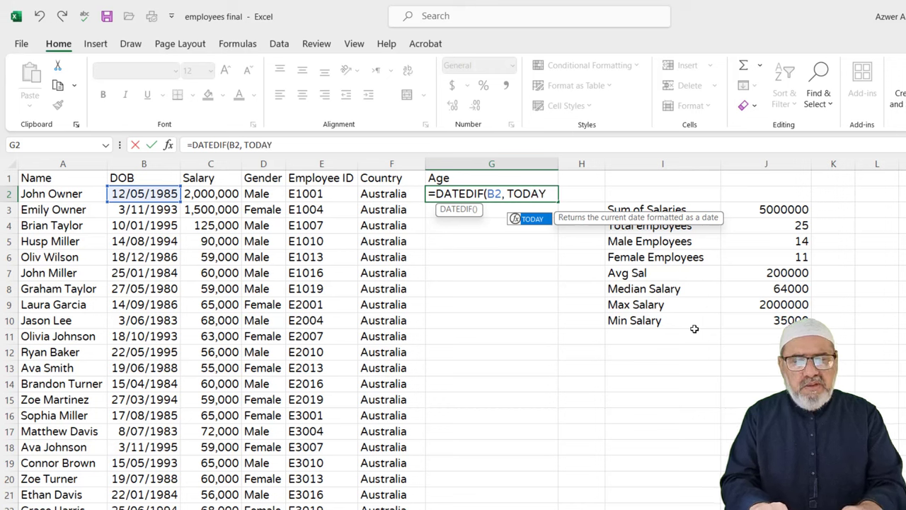
{"action": "type", "text": "()"}
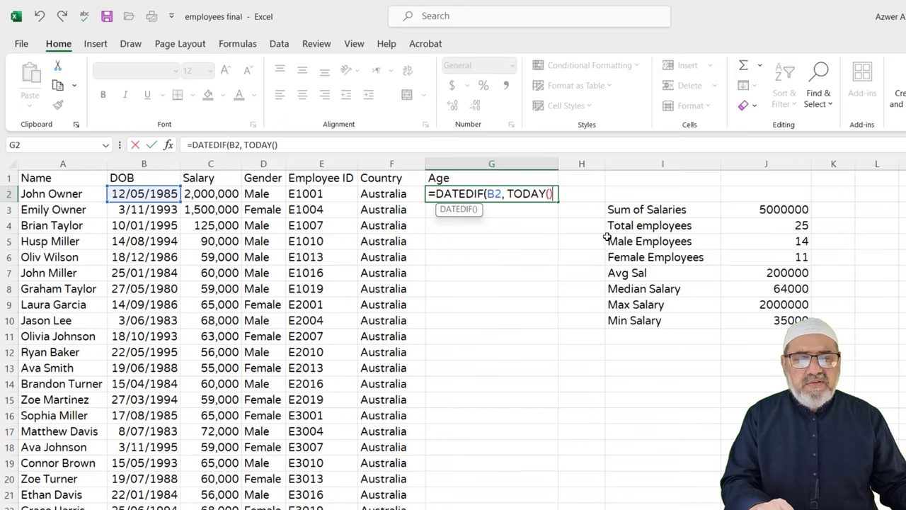
{"action": "type", "text": ", \""}
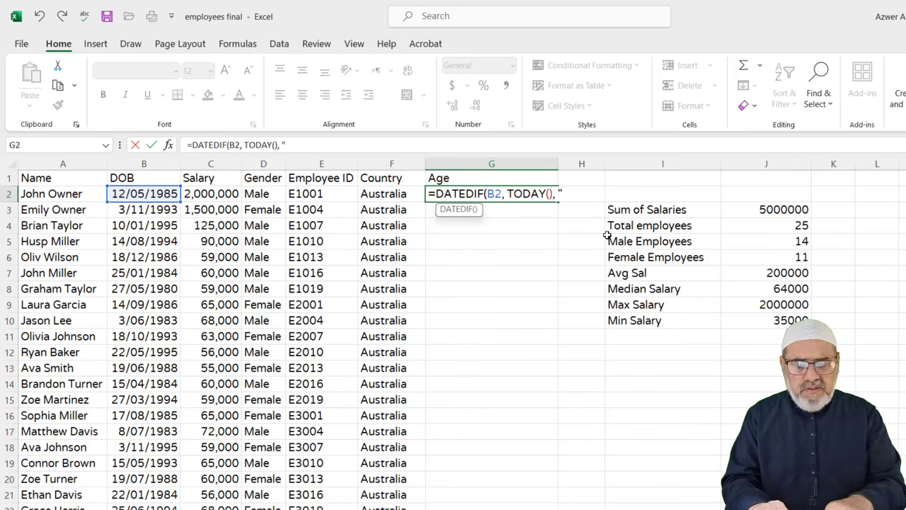
{"action": "type", "text": "Y\""}
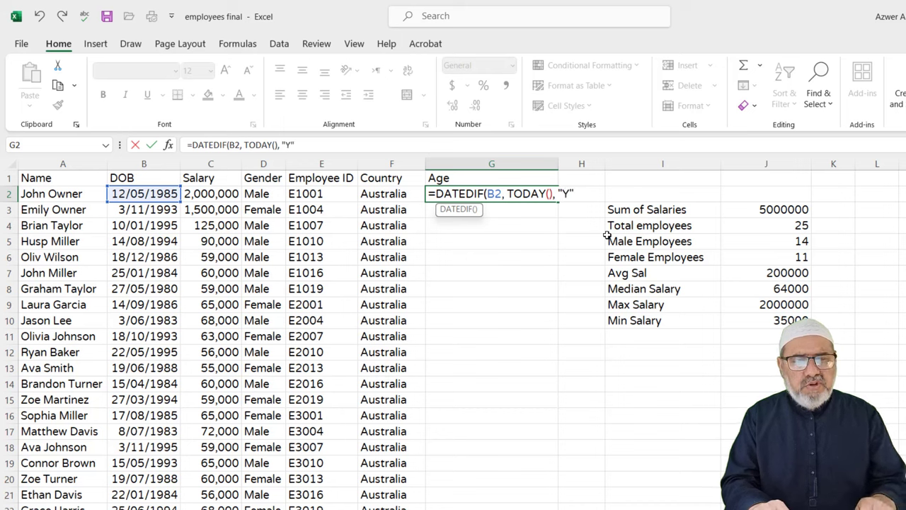
{"action": "type", "text": ")"}
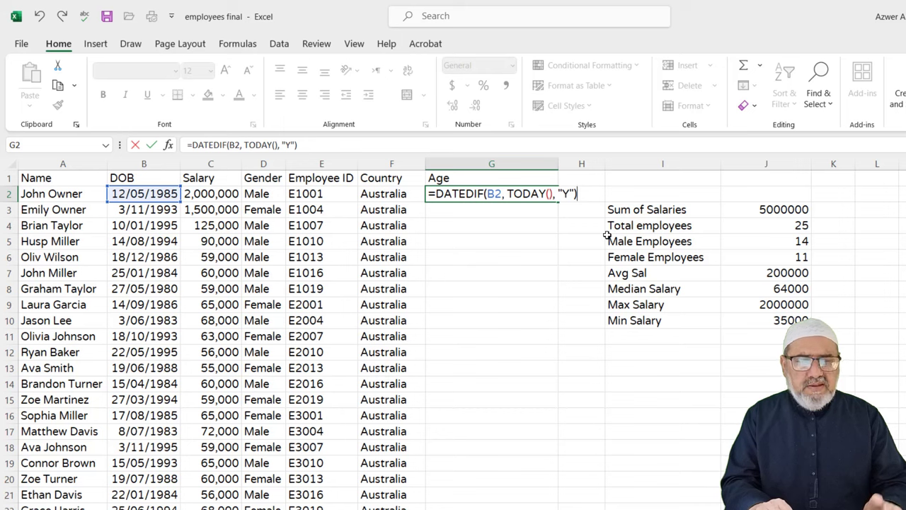
{"action": "key", "text": "Return"}
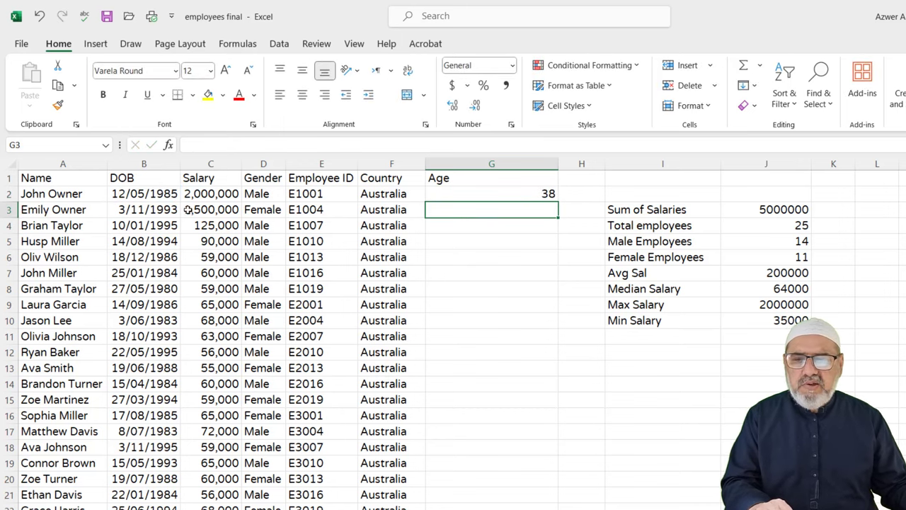
Fill the G2 age formula down the column, then undo the fill
{"action": "left_click", "coordinate": [461, 196]}
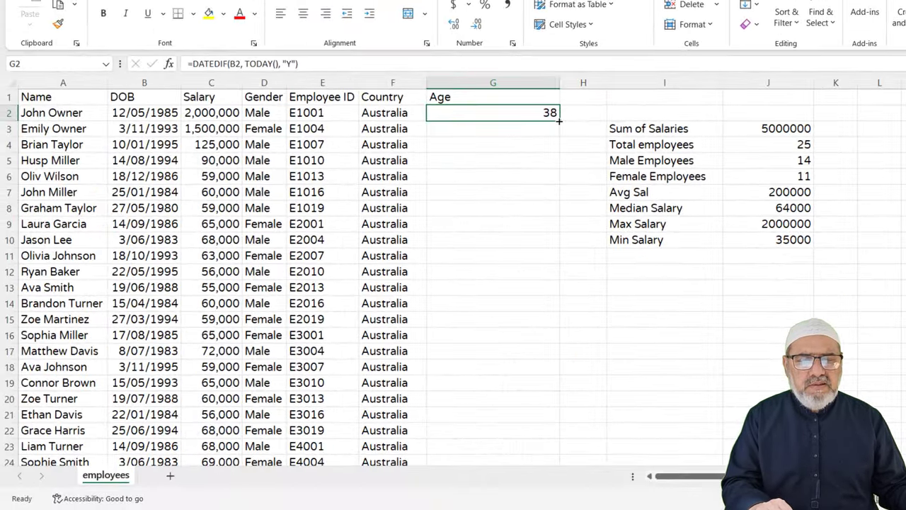
{"action": "double_click", "coordinate": [559, 122]}
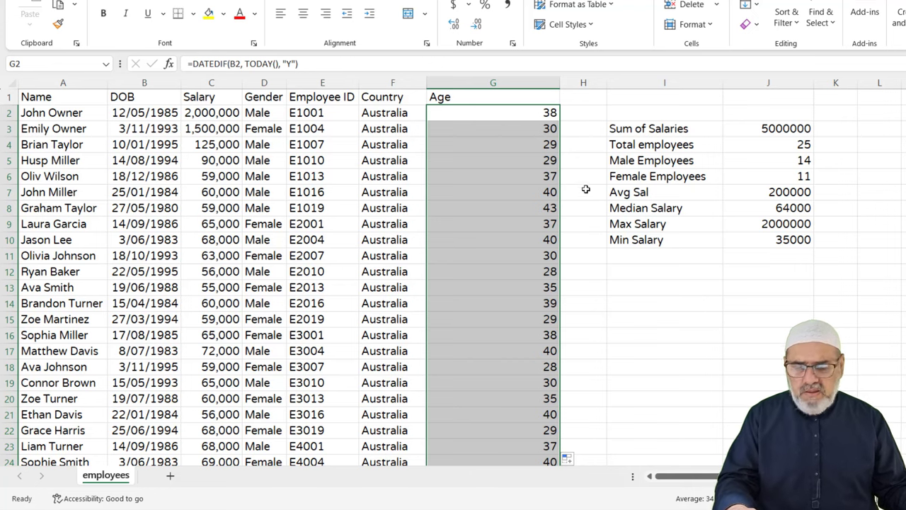
{"action": "key", "text": "ctrl+z"}
Clear the Age header from G1, type 'AGE' in H1 and widen column H
{"action": "key", "text": "ctrl+z"}
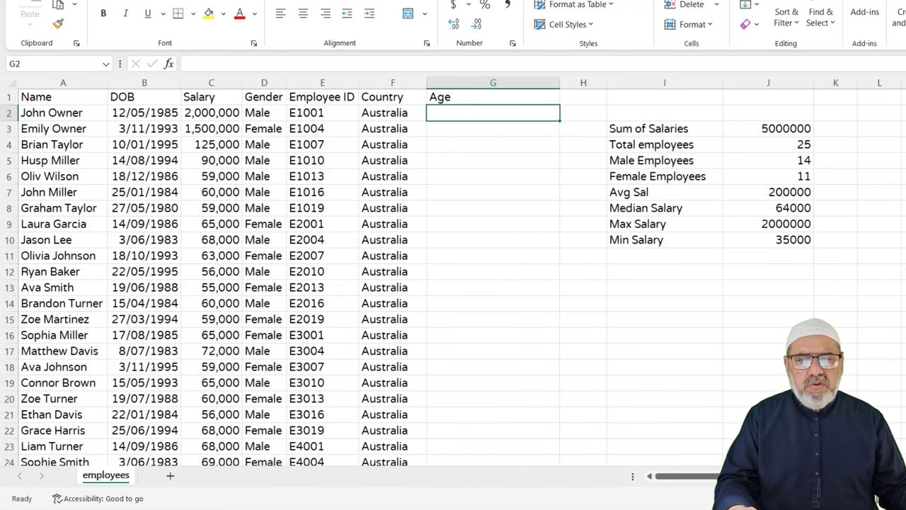
{"action": "key", "text": "ctrl+z"}
{"action": "key", "text": "ctrl+z"}
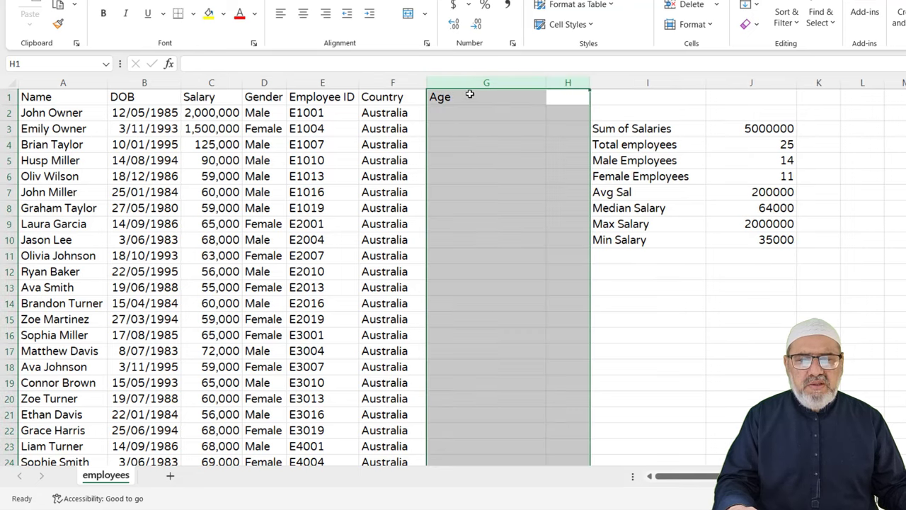
{"action": "left_click", "coordinate": [469, 94]}
{"action": "key", "text": "BackSpace"}
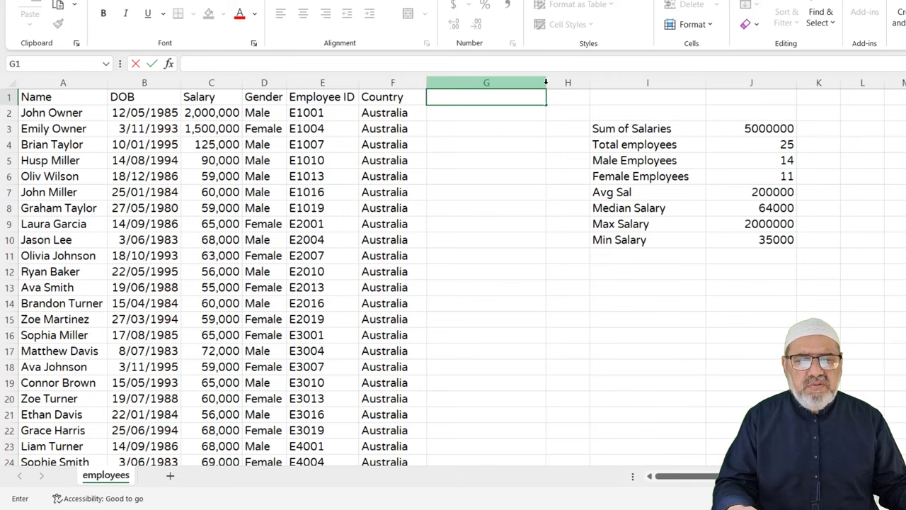
{"action": "left_click", "coordinate": [556, 95]}
{"action": "type", "text": "a"}
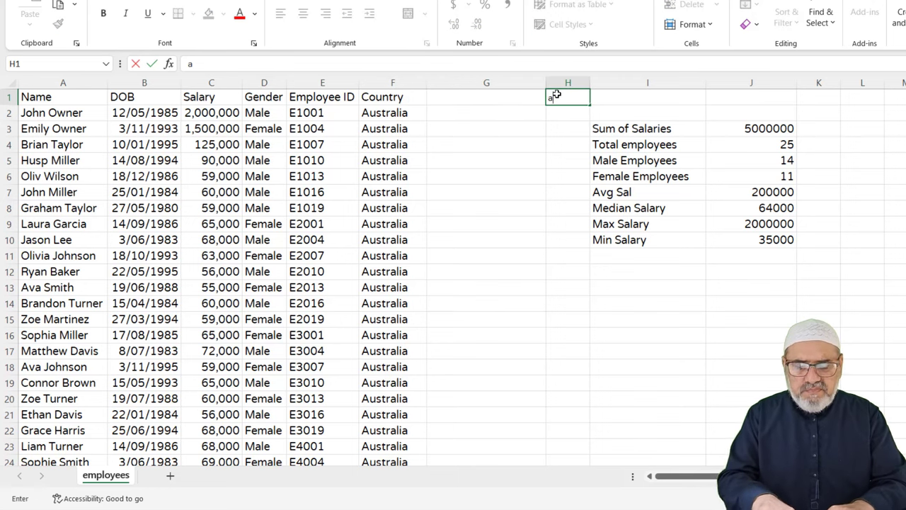
{"action": "type", "text": "g"}
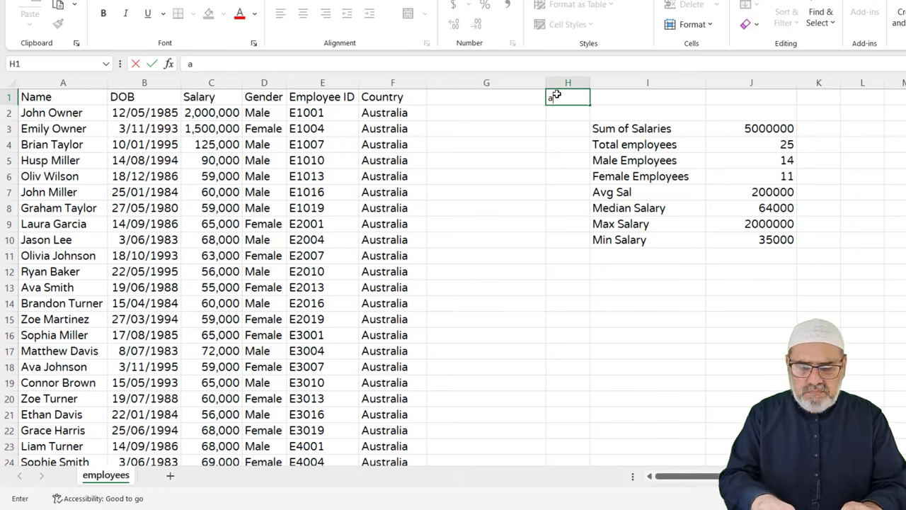
{"action": "type", "text": "a"}
{"action": "key", "text": "Caps_Lock"}
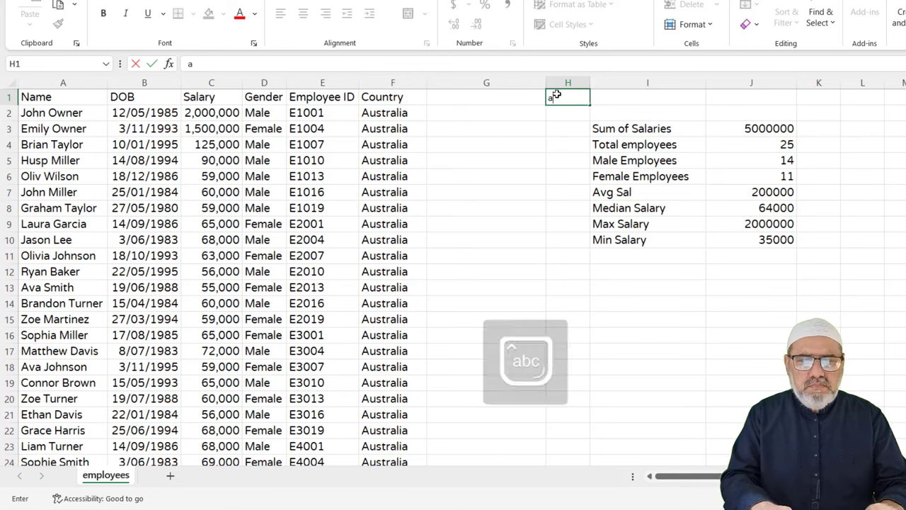
{"action": "key", "text": "Caps_Lock"}
{"action": "key", "text": "BackSpace"}
{"action": "type", "text": "AGE"}
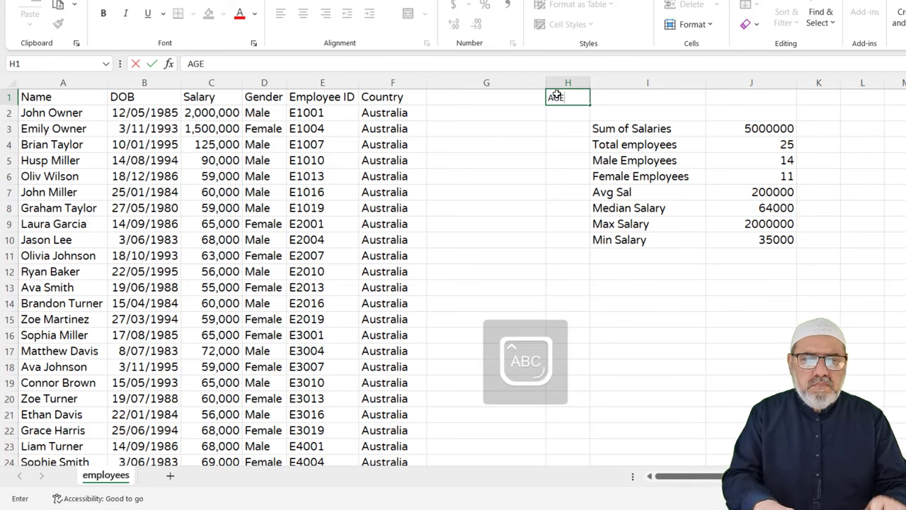
{"action": "left_click", "coordinate": [559, 192]}
{"action": "left_click_drag", "start_coordinate": [590, 84], "coordinate": [716, 84]}
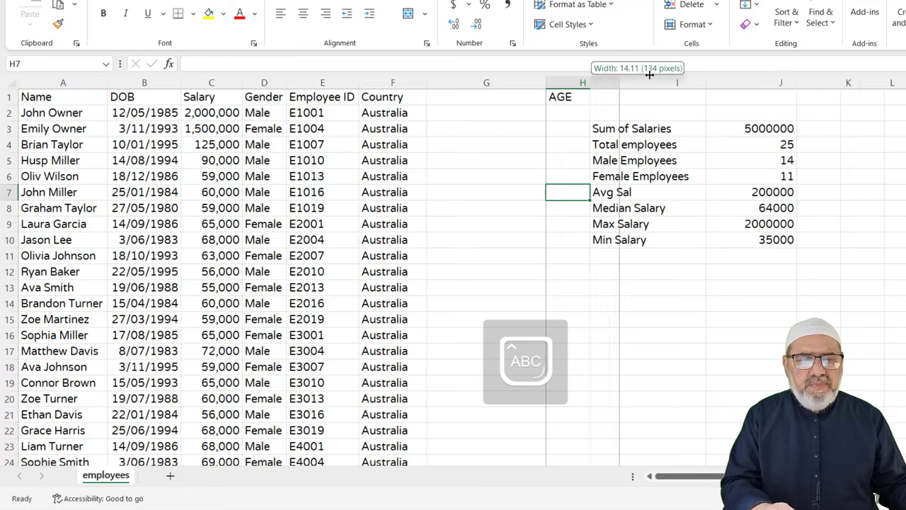
Enter =DATEDIF(B2, TODAY(), "Y") in H2, returning 38
{"action": "left_click", "coordinate": [584, 113]}
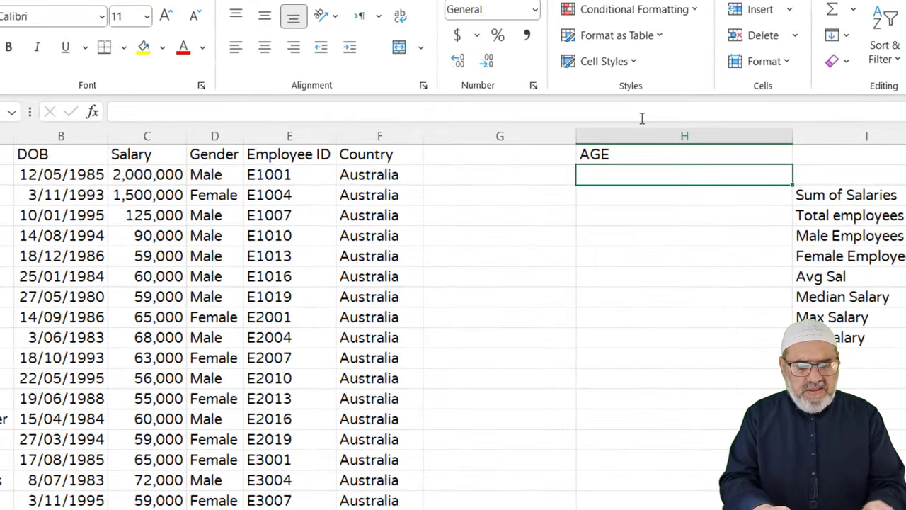
{"action": "type", "text": "="}
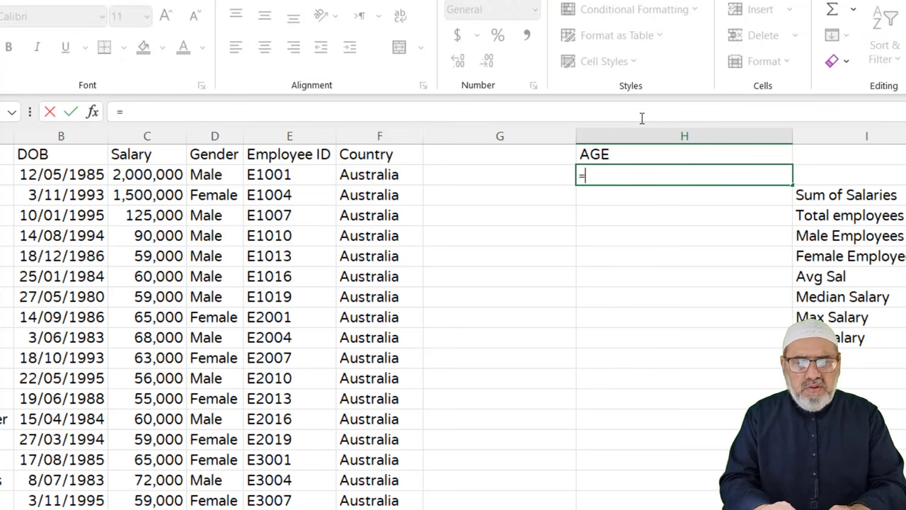
{"action": "type", "text": "DATE"}
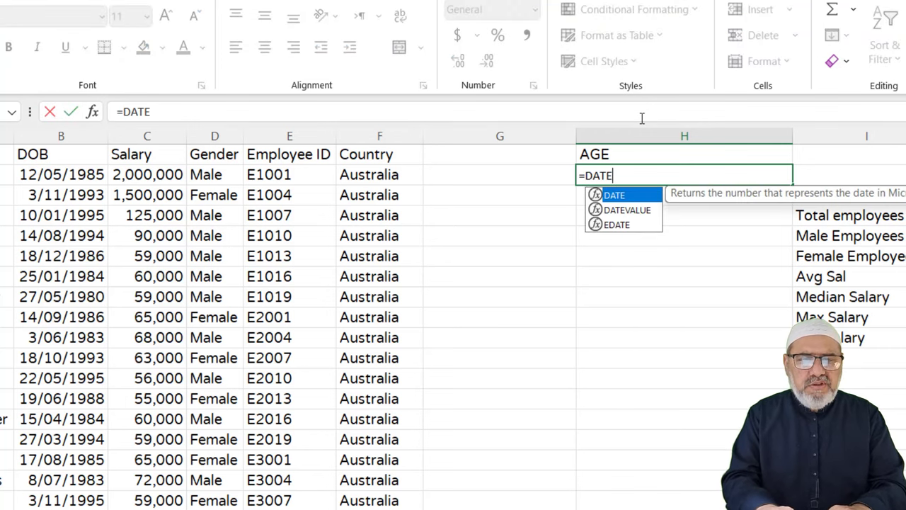
{"action": "type", "text": "DIF"}
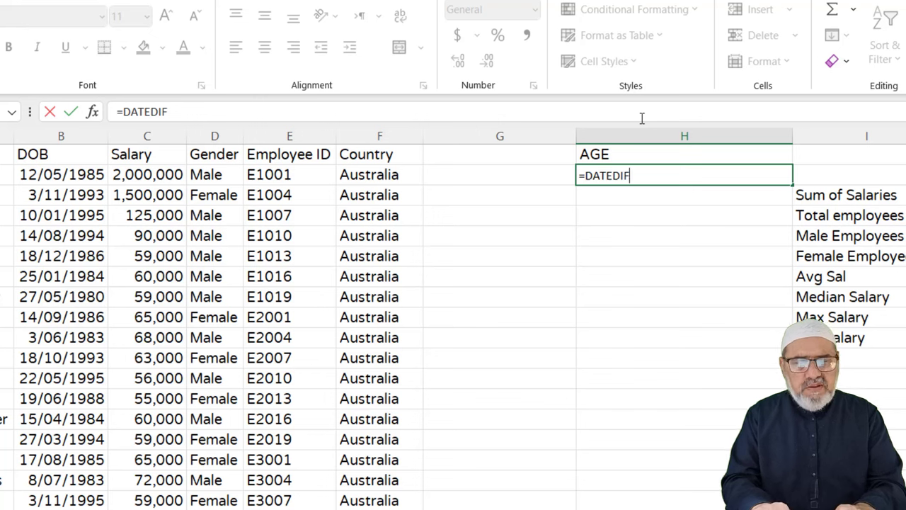
{"action": "type", "text": "("}
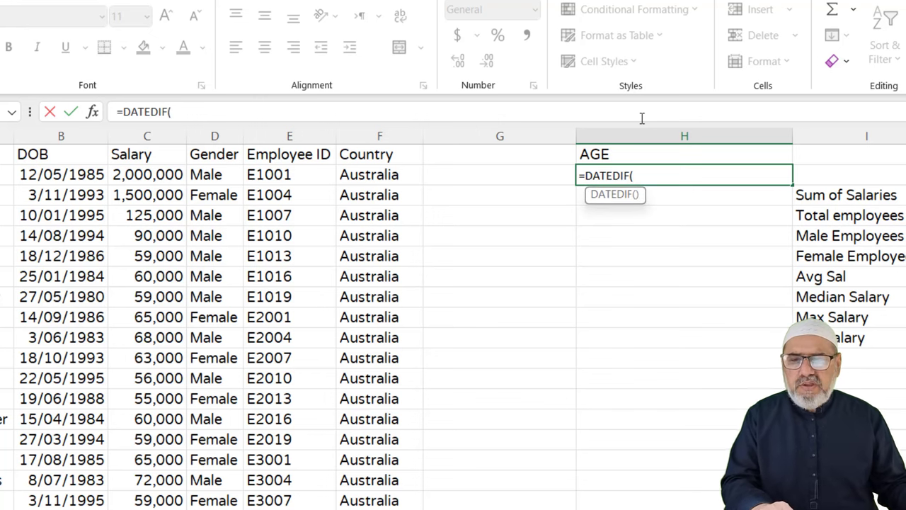
{"action": "left_click", "coordinate": [57, 174]}
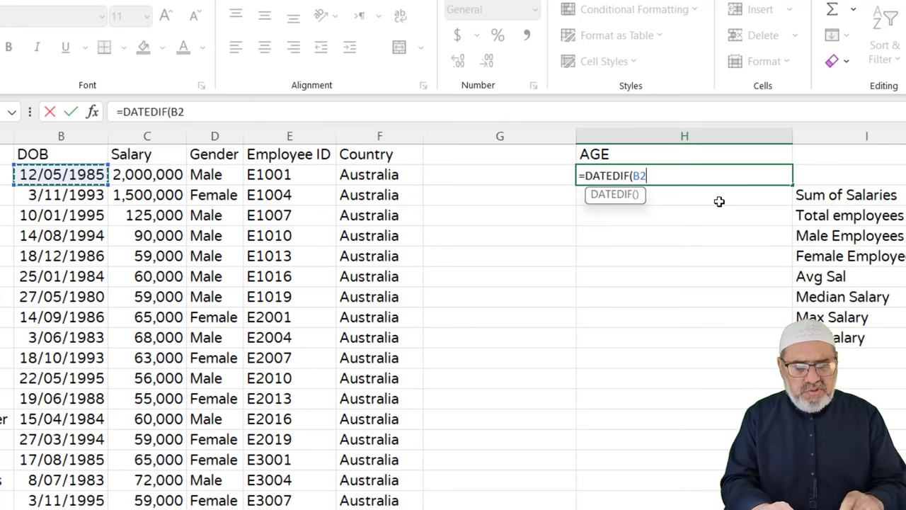
{"action": "type", "text": ","}
{"action": "type", "text": " TOD"}
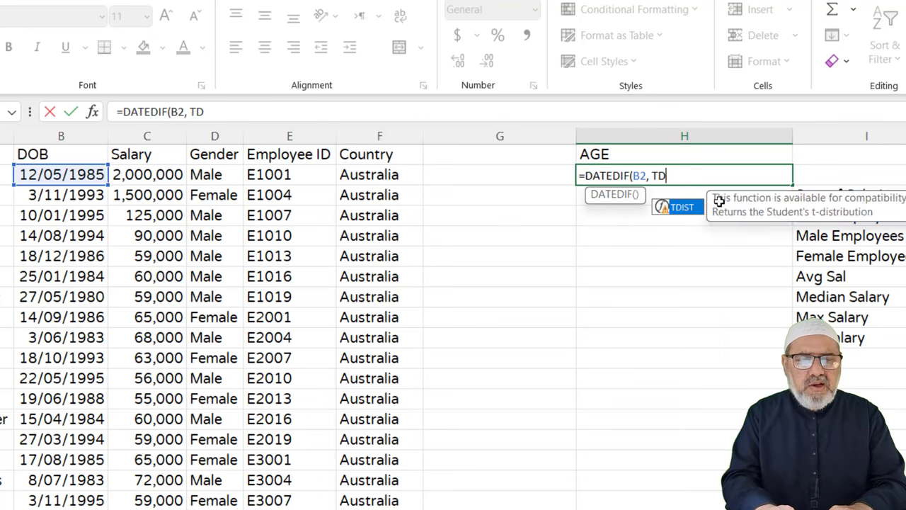
{"action": "type", "text": "A"}
{"action": "key", "text": "BackSpace"}
{"action": "key", "text": "BackSpace"}
{"action": "type", "text": "ODAY"}
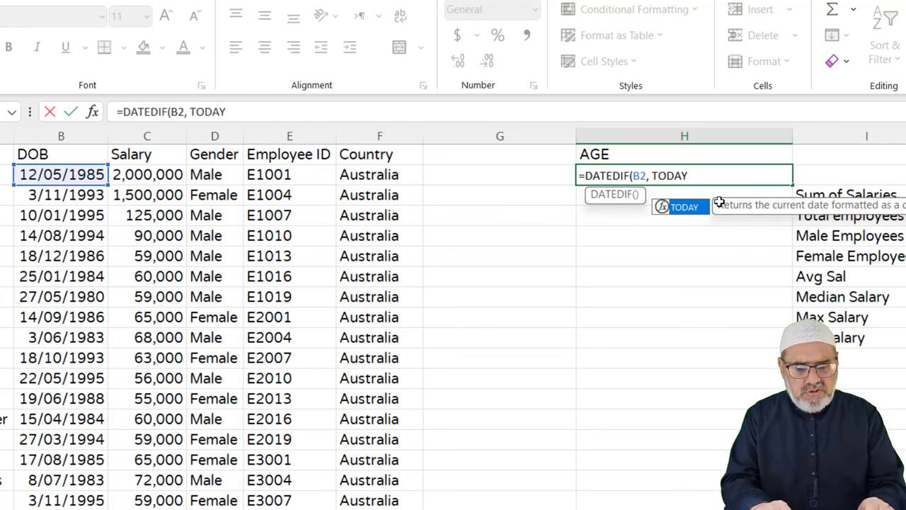
{"action": "type", "text": "("}
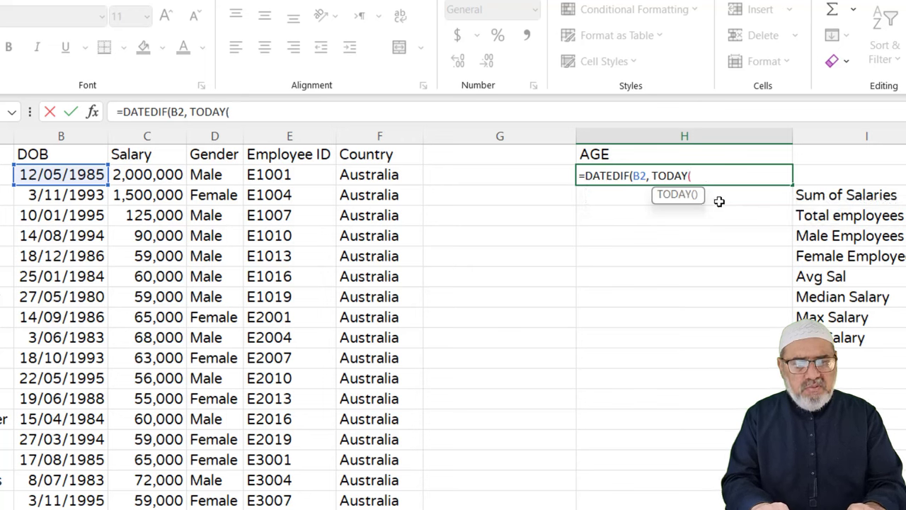
{"action": "type", "text": ")"}
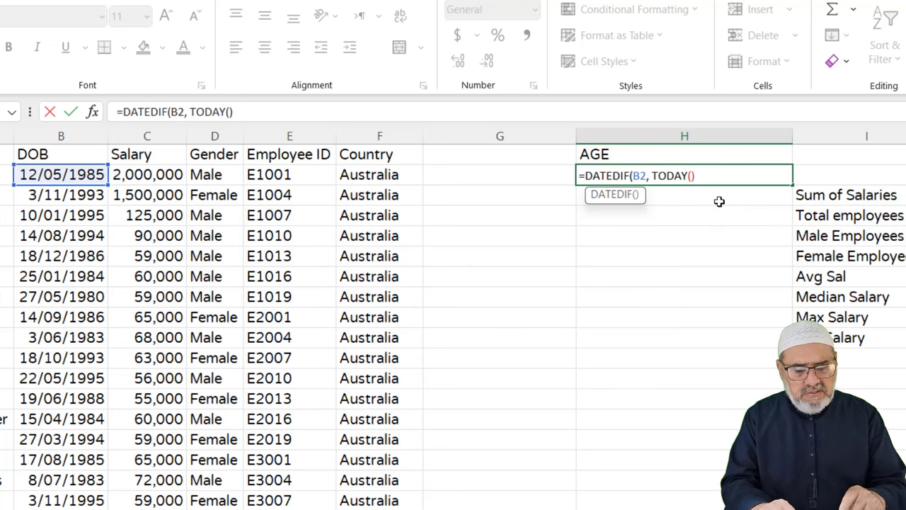
{"action": "type", "text": ", "}
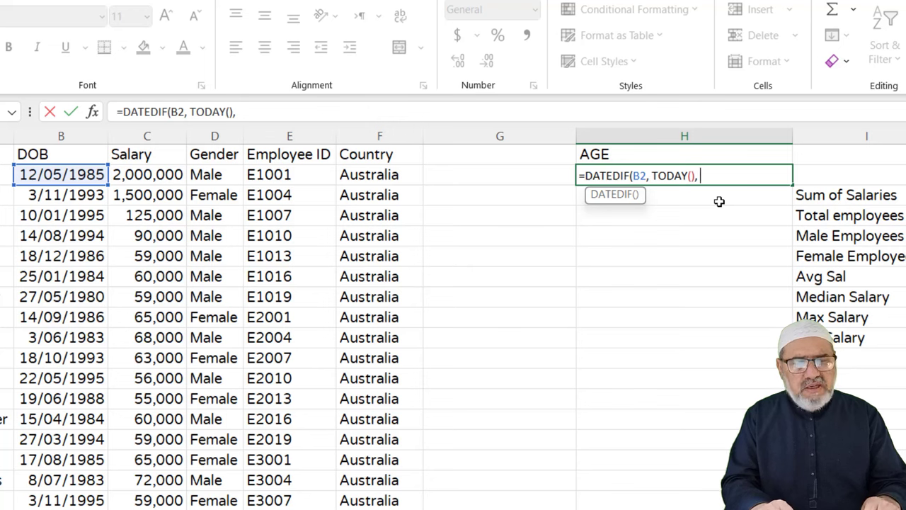
{"action": "type", "text": "\"y"}
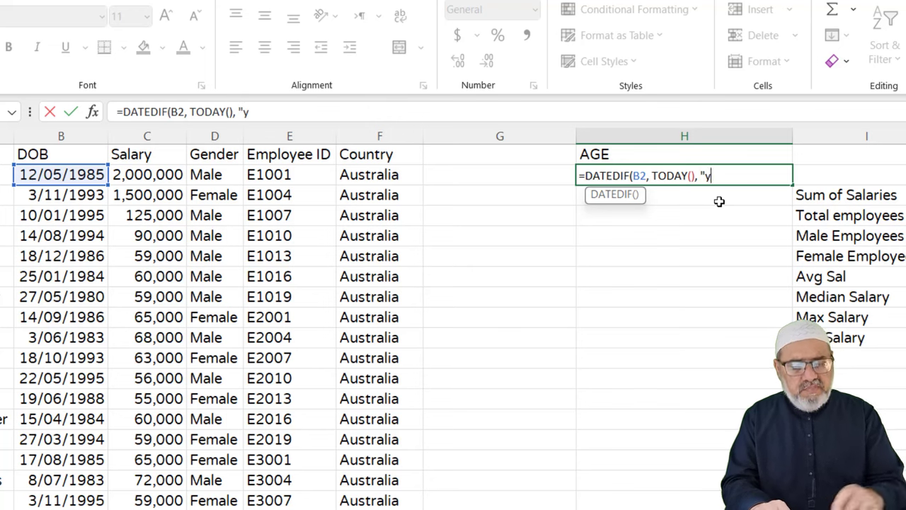
{"action": "key", "text": "BackSpace"}
{"action": "type", "text": "Y("}
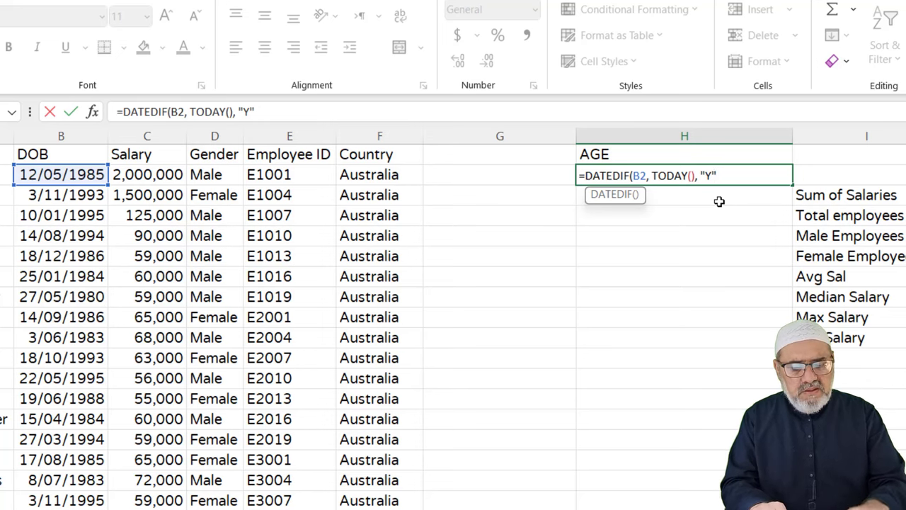
{"action": "type", "text": ")"}
{"action": "key", "text": "Return"}
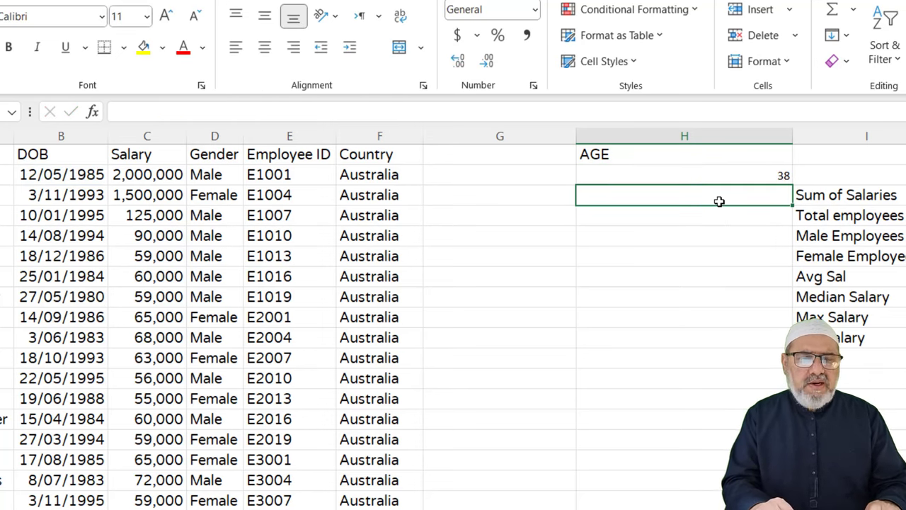
Narrow column H and insert a blank column at I before the salary summary
{"action": "left_click", "coordinate": [608, 168]}
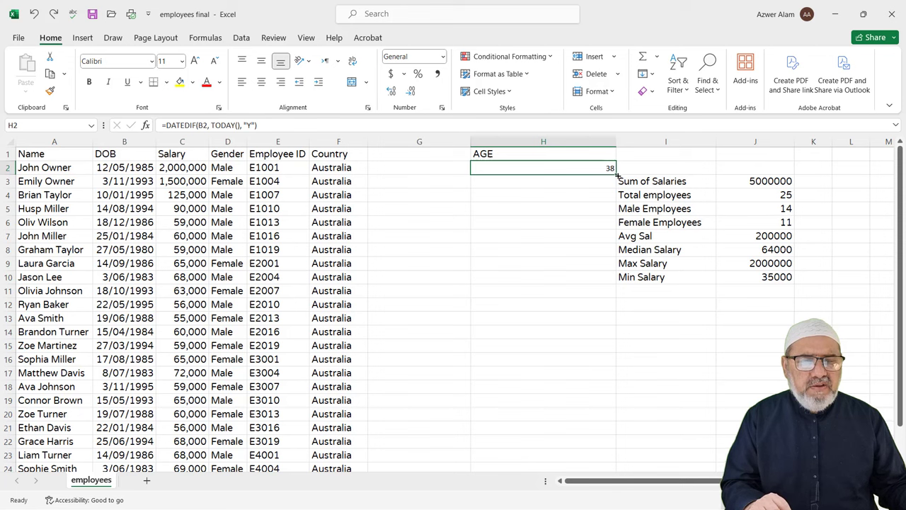
{"action": "double_click", "coordinate": [616, 174]}
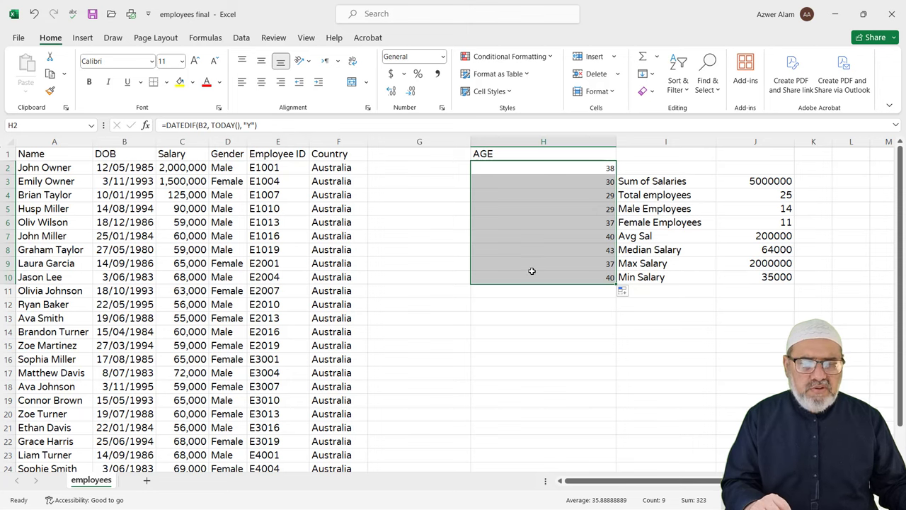
{"action": "left_click_drag", "start_coordinate": [614, 142], "coordinate": [569, 142]}
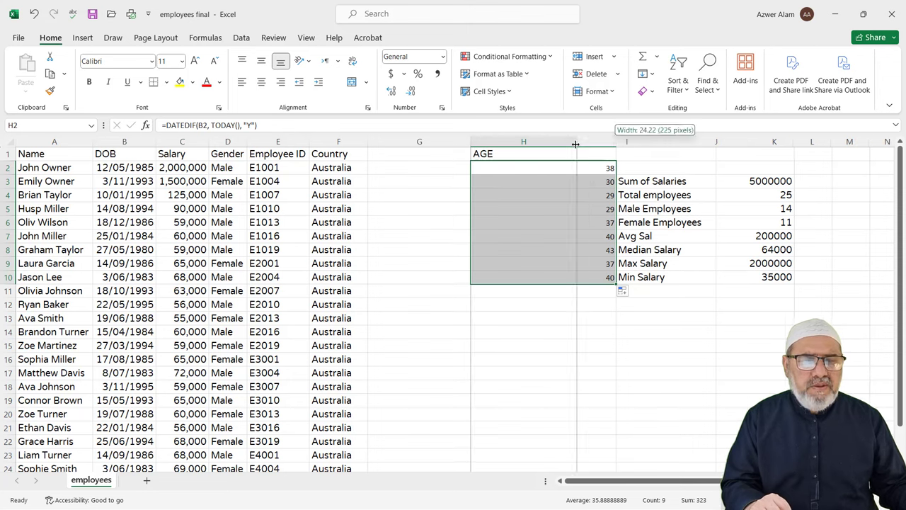
{"action": "left_click", "coordinate": [583, 142]}
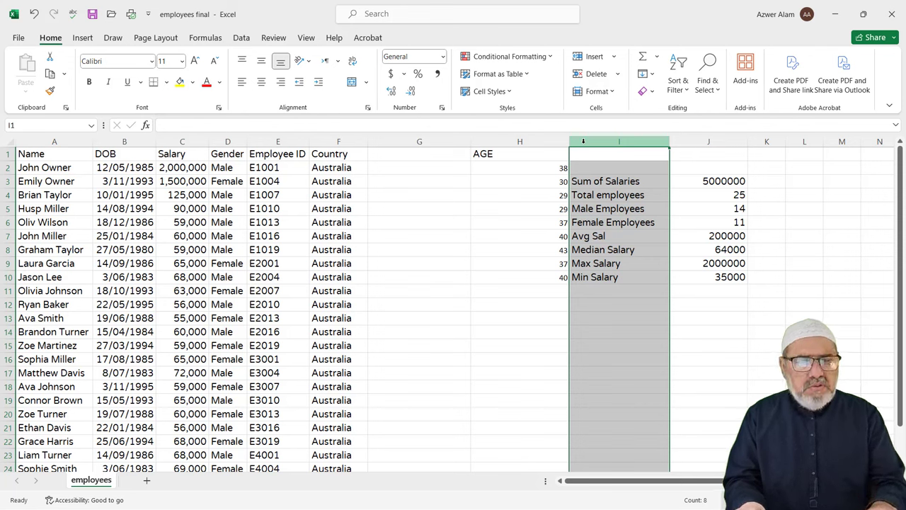
{"action": "key", "text": "ctrl+shift+equal"}
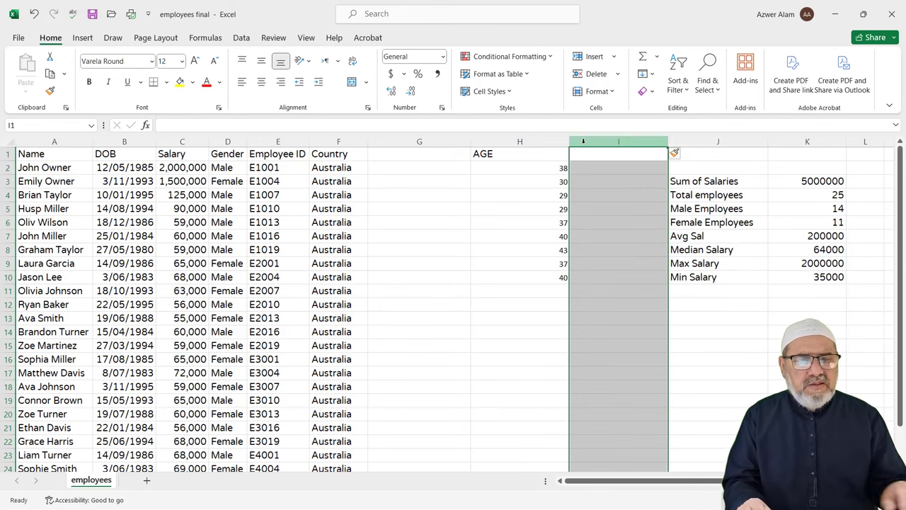
Clear the copied ages in H3:H10, then fill H2's DATEDIF age formula down to H26
{"action": "left_click", "coordinate": [545, 291]}
{"action": "left_click_drag", "start_coordinate": [546, 277], "coordinate": [545, 185]}
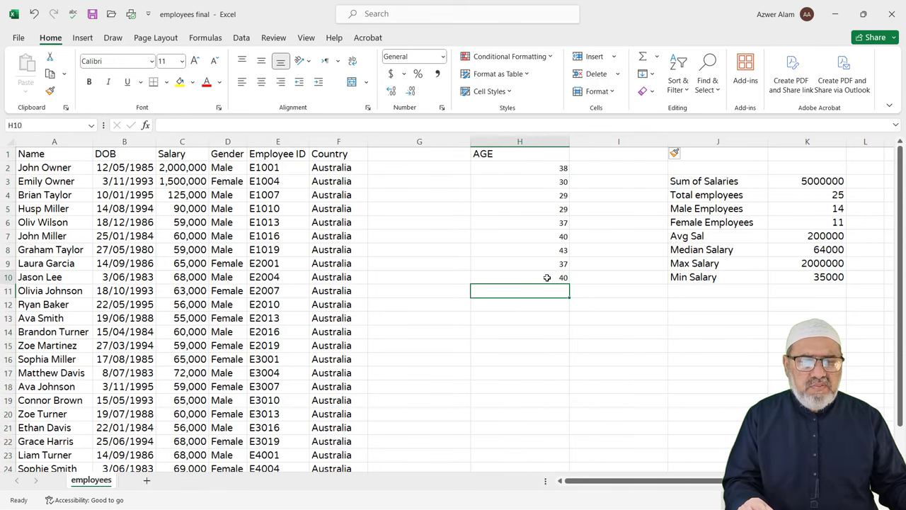
{"action": "key", "text": "Delete"}
{"action": "left_click", "coordinate": [550, 170]}
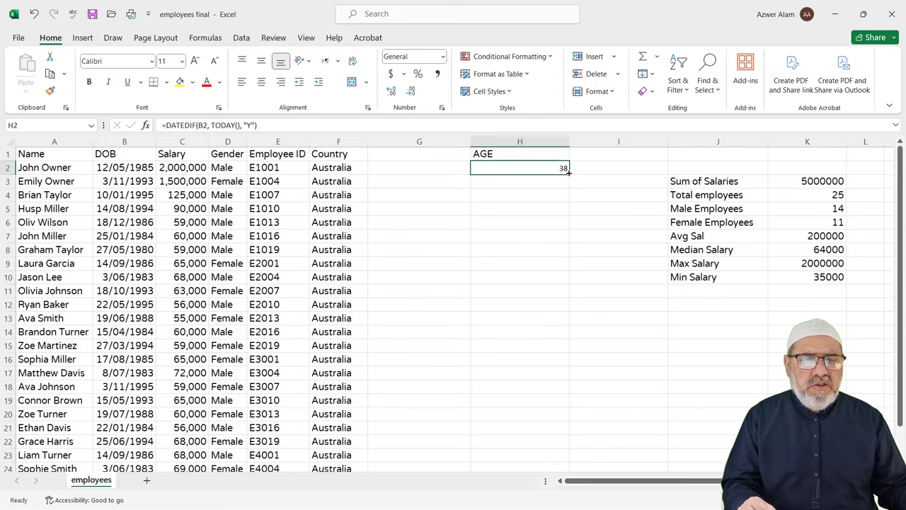
{"action": "mouse_move", "coordinate": [568, 173]}
{"action": "left_mouse_down"}
{"action": "mouse_move", "coordinate": [567, 494]}
{"action": "mouse_move", "coordinate": [564, 445]}
{"action": "left_mouse_up"}
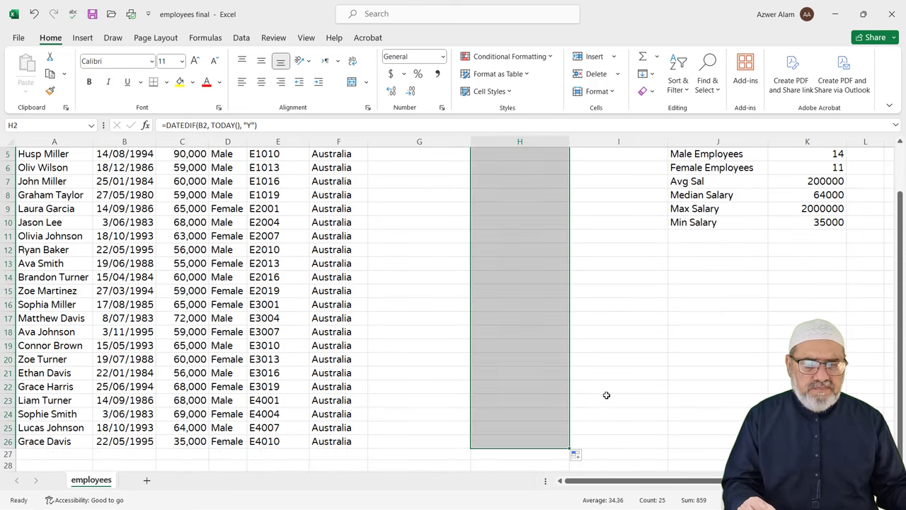
{"action": "scroll", "coordinate": [574, 324], "scroll_direction": "up", "scroll_amount": 2}
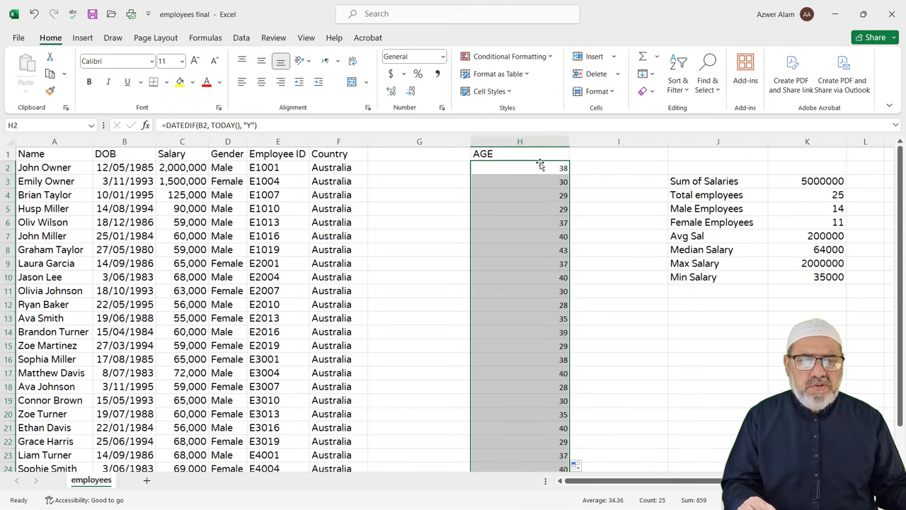
Delete empty column G so AGE sits beside Country, and Format Paint the salary formatting onto G2:G26
{"action": "left_click", "coordinate": [424, 138]}
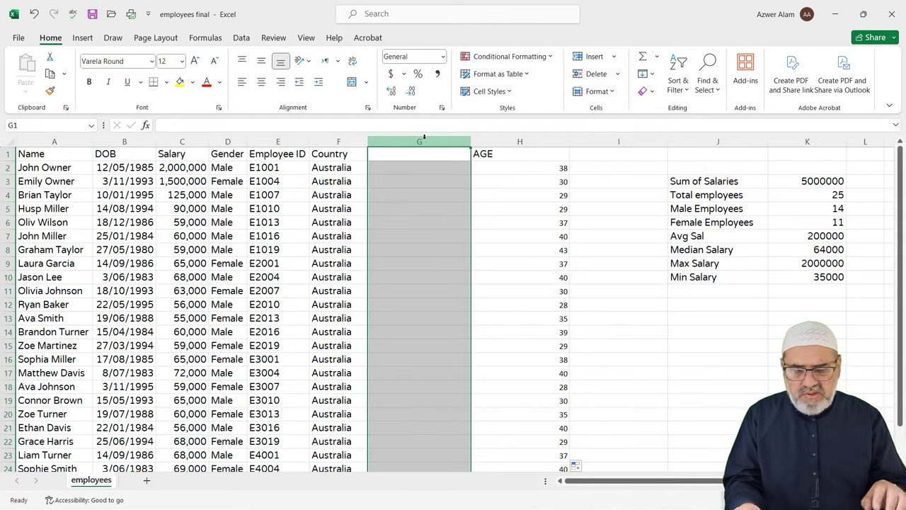
{"action": "key", "text": "ctrl+minus"}
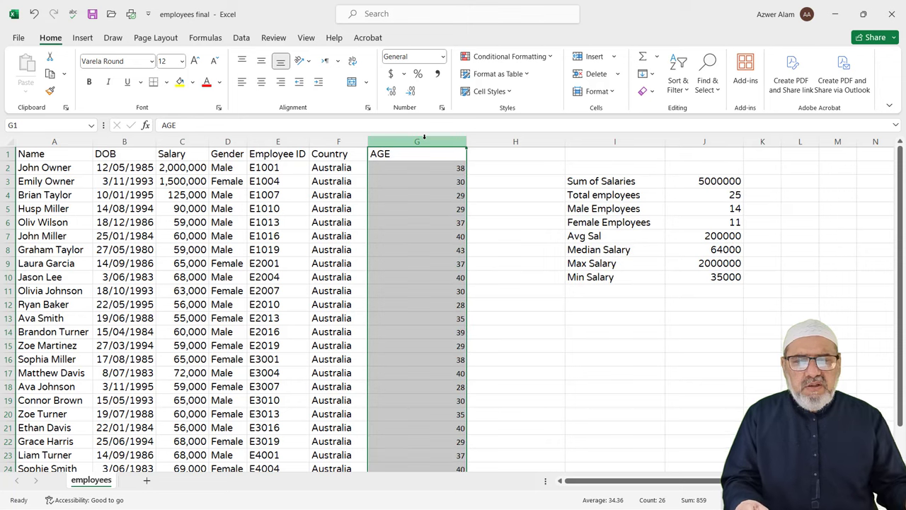
{"action": "left_click", "coordinate": [172, 183]}
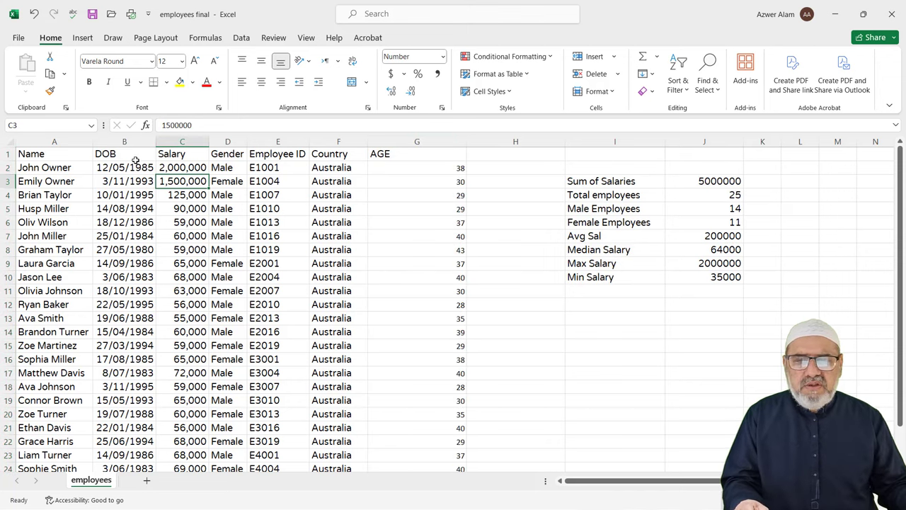
{"action": "left_click", "coordinate": [50, 91]}
{"action": "mouse_move", "coordinate": [404, 168]}
{"action": "left_mouse_down"}
{"action": "mouse_move", "coordinate": [423, 469]}
{"action": "mouse_move", "coordinate": [424, 445]}
{"action": "left_mouse_up"}
{"action": "scroll", "coordinate": [506, 386], "scroll_direction": "up", "scroll_amount": 2}
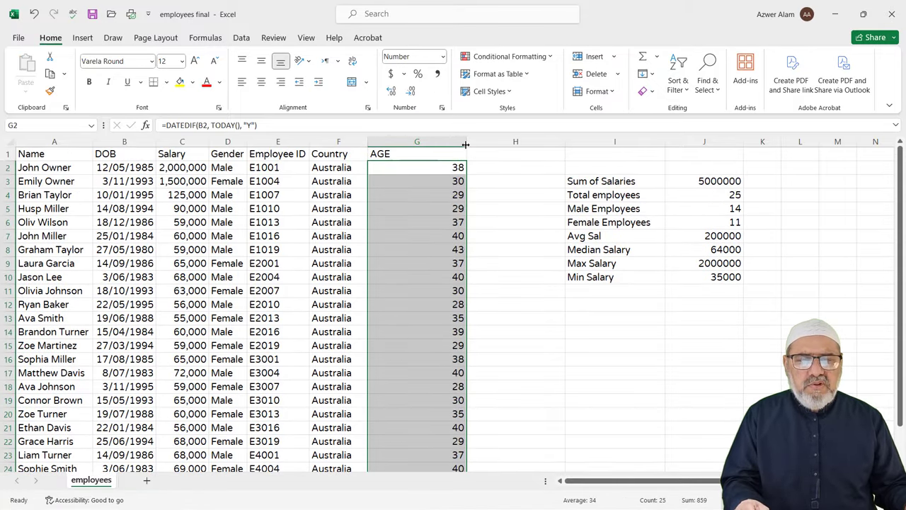
Resize the Country and AGE columns so both are narrowed to fit their values
{"action": "left_click", "coordinate": [466, 142]}
{"action": "left_click_drag", "start_coordinate": [467, 142], "coordinate": [418, 142]}
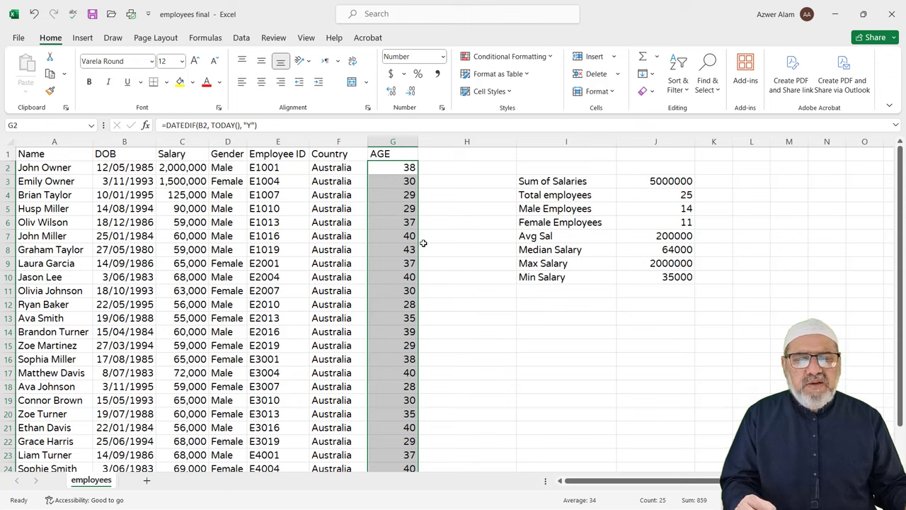
{"action": "left_click", "coordinate": [441, 233]}
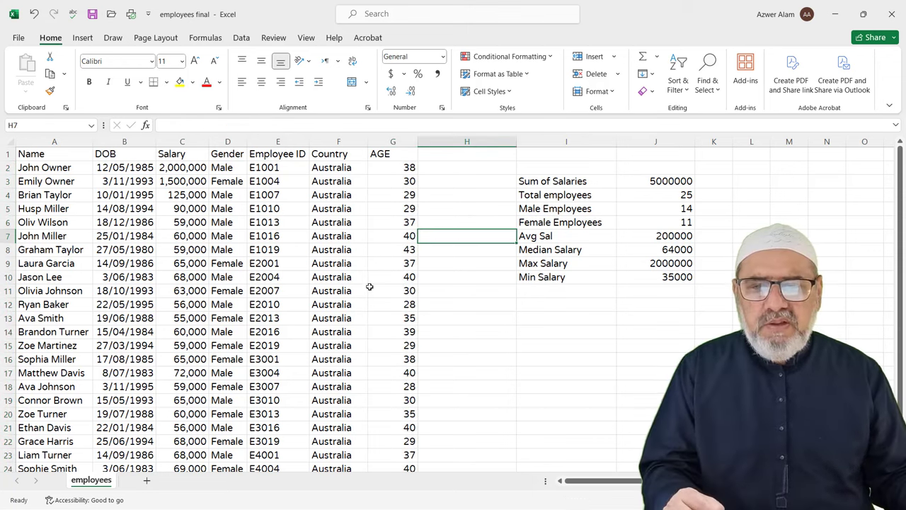
{"action": "left_click_drag", "start_coordinate": [368, 141], "coordinate": [435, 141]}
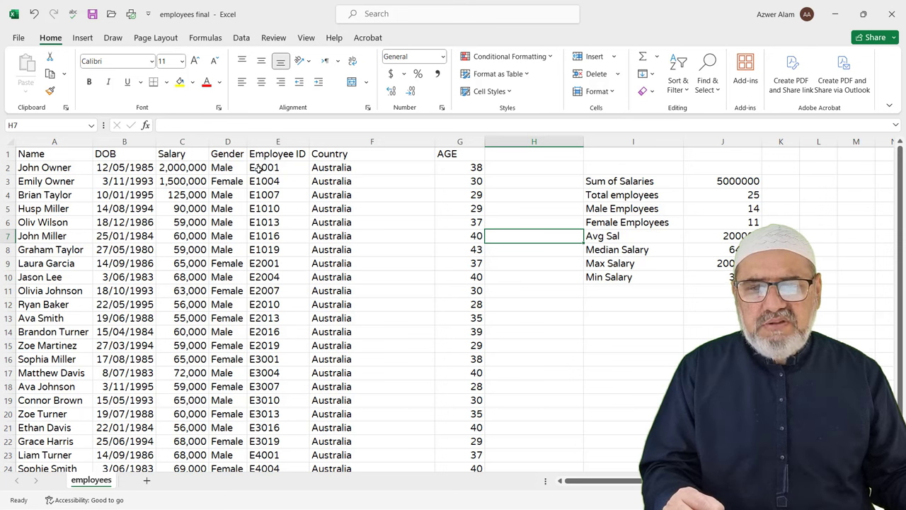
{"action": "left_click", "coordinate": [438, 146]}
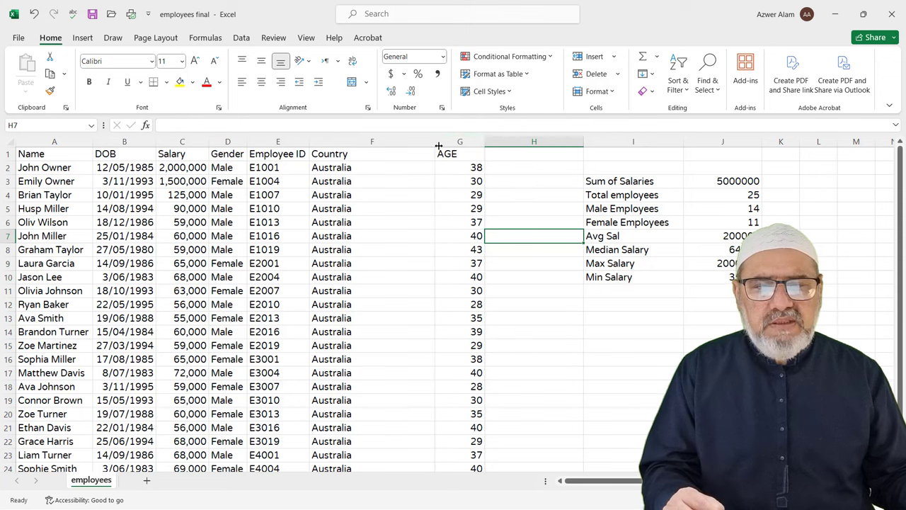
{"action": "left_click_drag", "start_coordinate": [438, 146], "coordinate": [377, 146]}
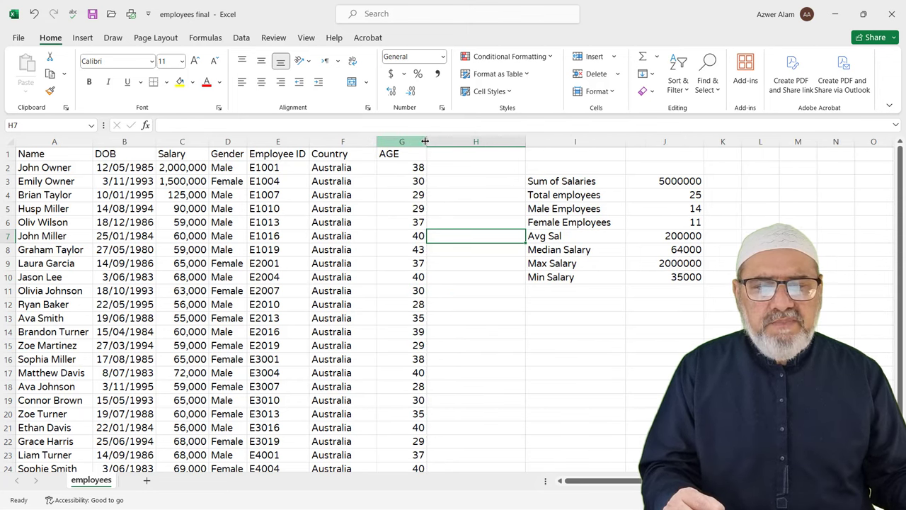
{"action": "left_click_drag", "start_coordinate": [425, 142], "coordinate": [416, 142]}
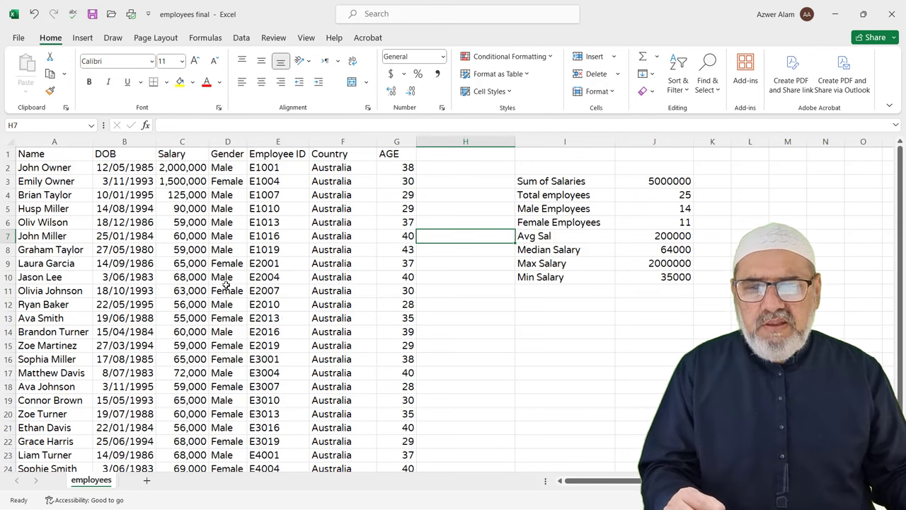
Select the whole employee data region and turn on AutoFilter across Name through AGE
{"action": "left_click", "coordinate": [190, 281]}
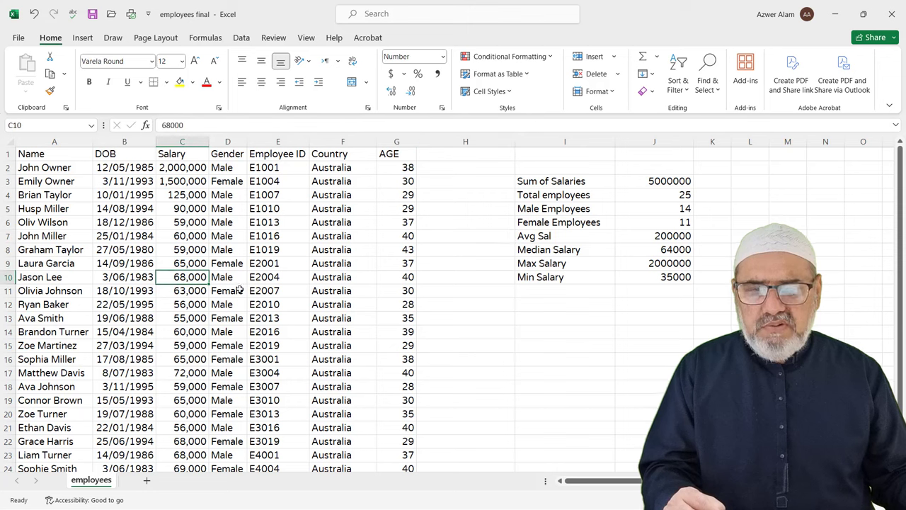
{"action": "key", "text": "ctrl+a"}
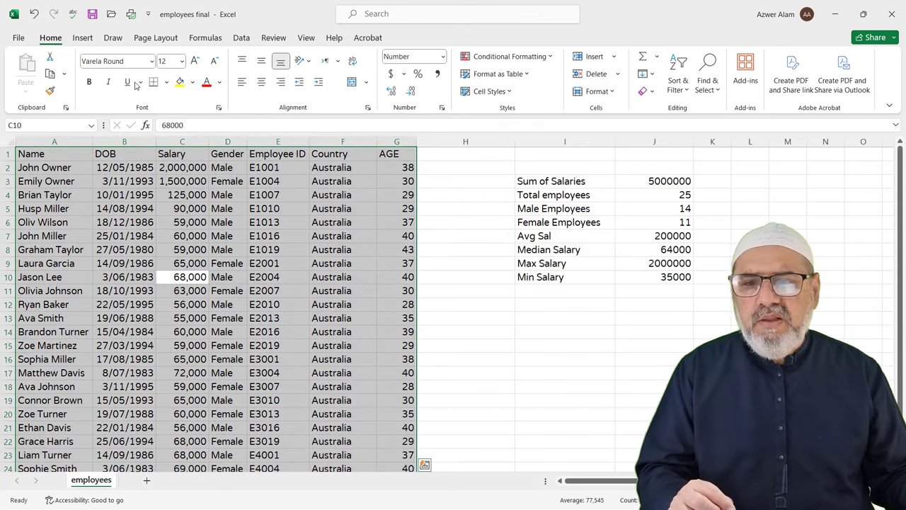
{"action": "left_click", "coordinate": [242, 39]}
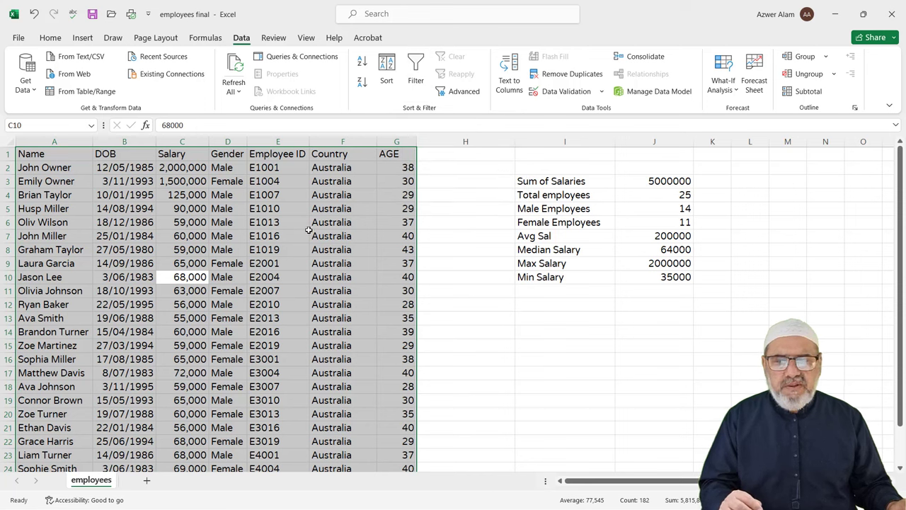
{"action": "key", "text": "ctrl+shift+l"}
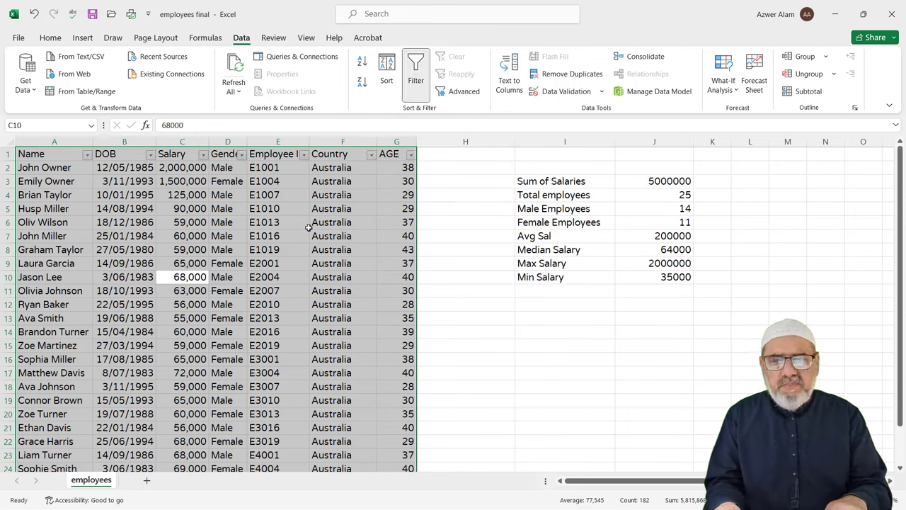
{"action": "left_click", "coordinate": [450, 220]}
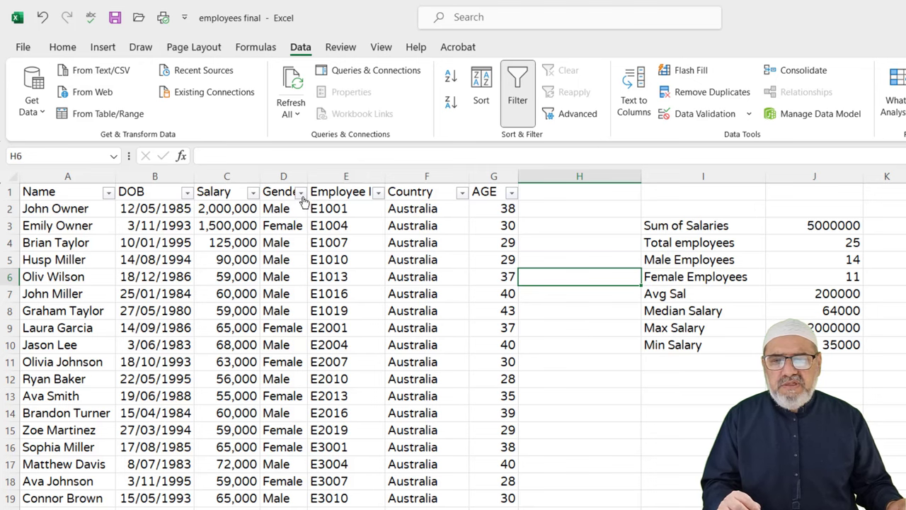
Widen the Gender column and filter Gender to Male only, leaving 14 employees
{"action": "left_click_drag", "start_coordinate": [309, 178], "coordinate": [378, 177]}
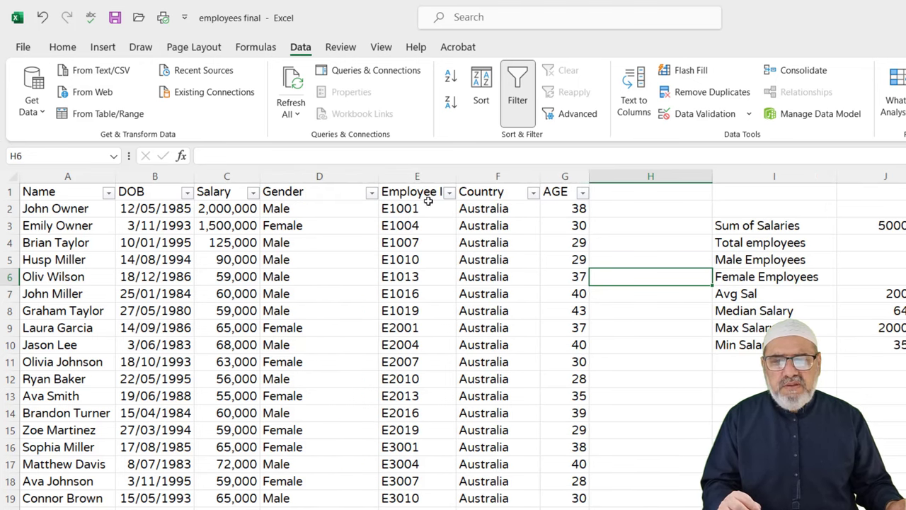
{"action": "left_click", "coordinate": [371, 193]}
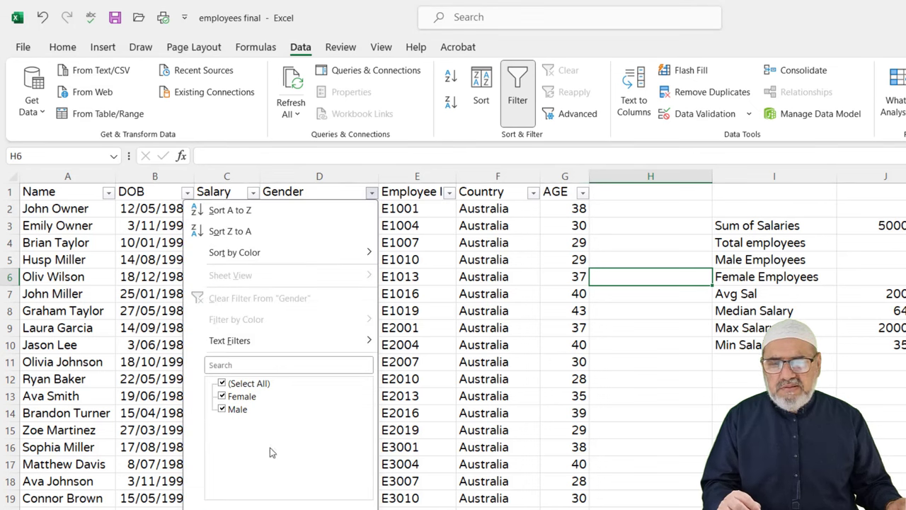
{"action": "left_click", "coordinate": [223, 396]}
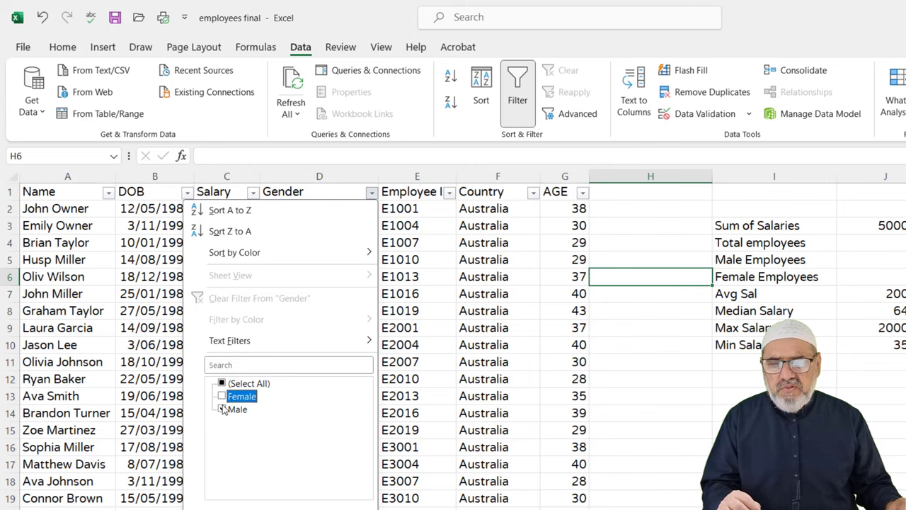
{"action": "left_click", "coordinate": [320, 504]}
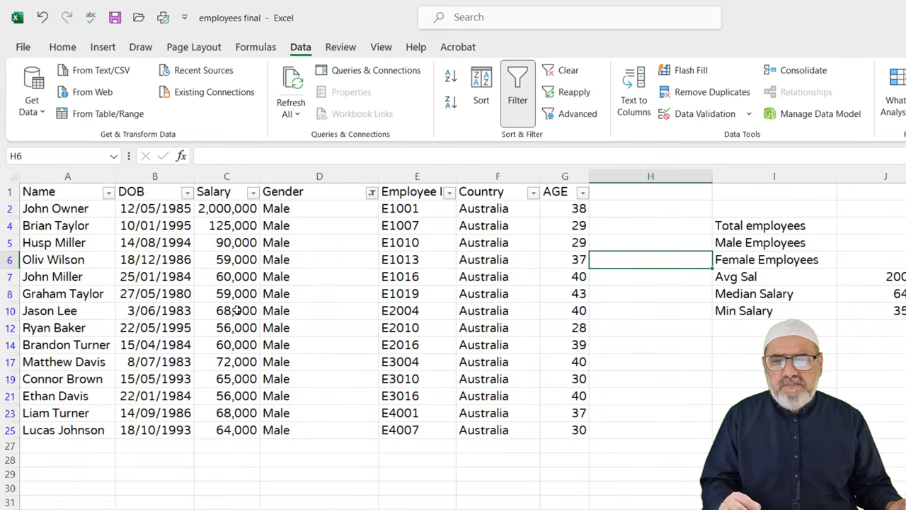
{"action": "mouse_move", "coordinate": [374, 201]}
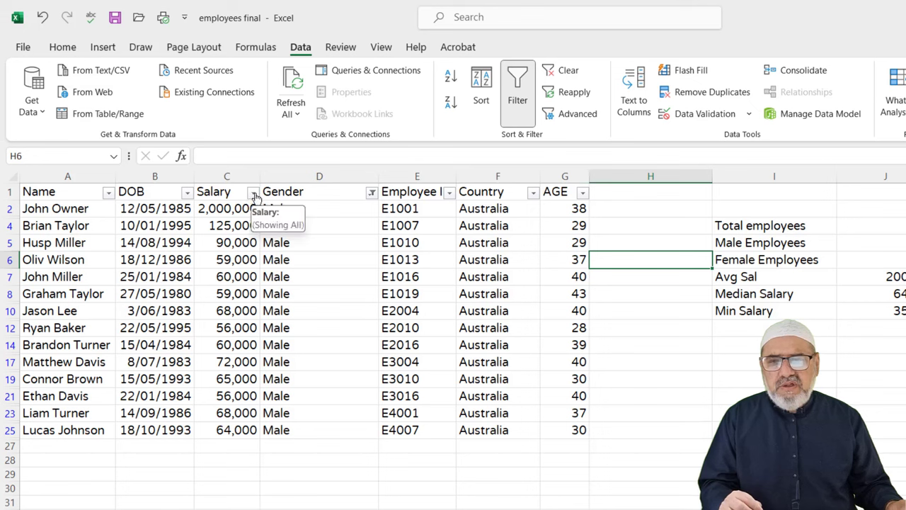
Add a Salary Greater Than 64000 number filter, leaving 7 male employees visible
{"action": "left_click", "coordinate": [252, 194]}
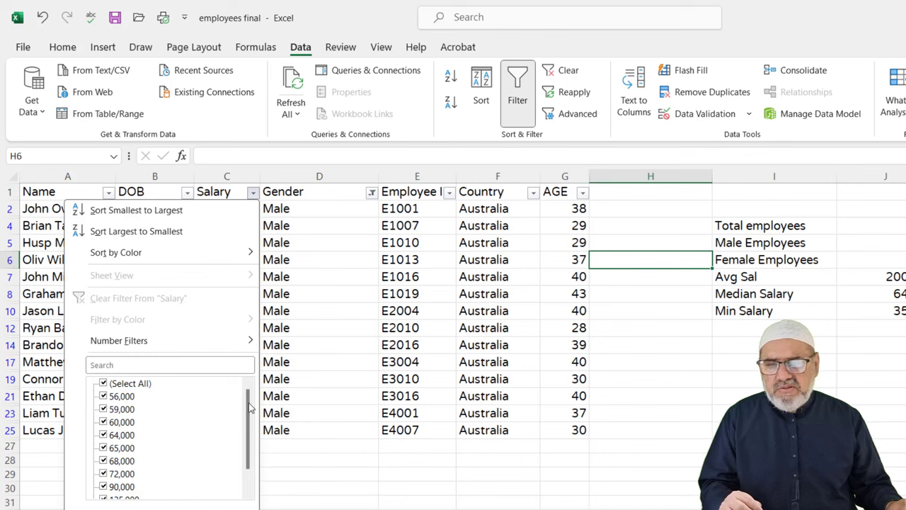
{"action": "mouse_move", "coordinate": [249, 407]}
{"action": "left_mouse_down"}
{"action": "mouse_move", "coordinate": [247, 443]}
{"action": "mouse_move", "coordinate": [242, 381]}
{"action": "left_mouse_up"}
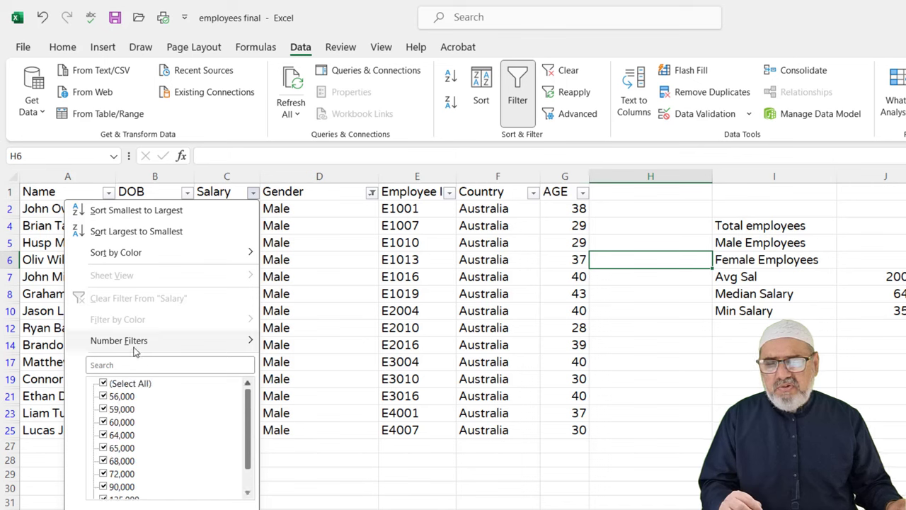
{"action": "mouse_move", "coordinate": [134, 347]}
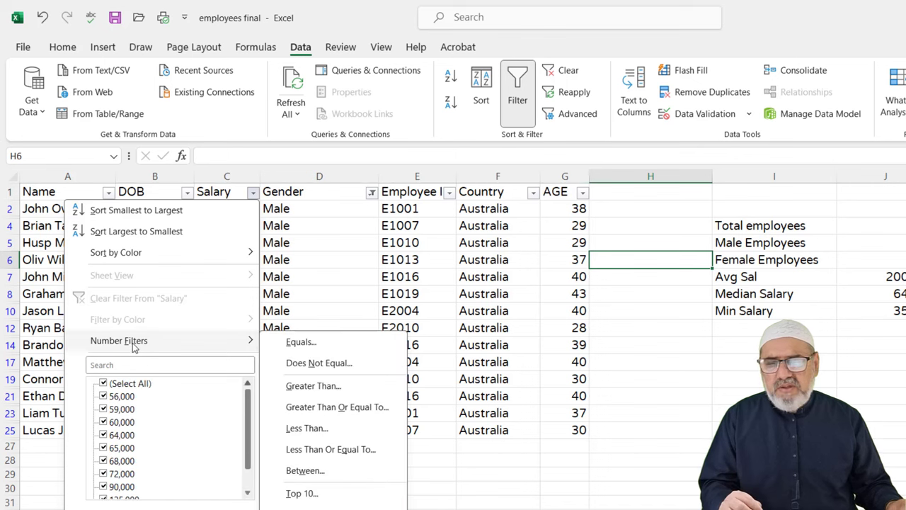
{"action": "left_click", "coordinate": [311, 386]}
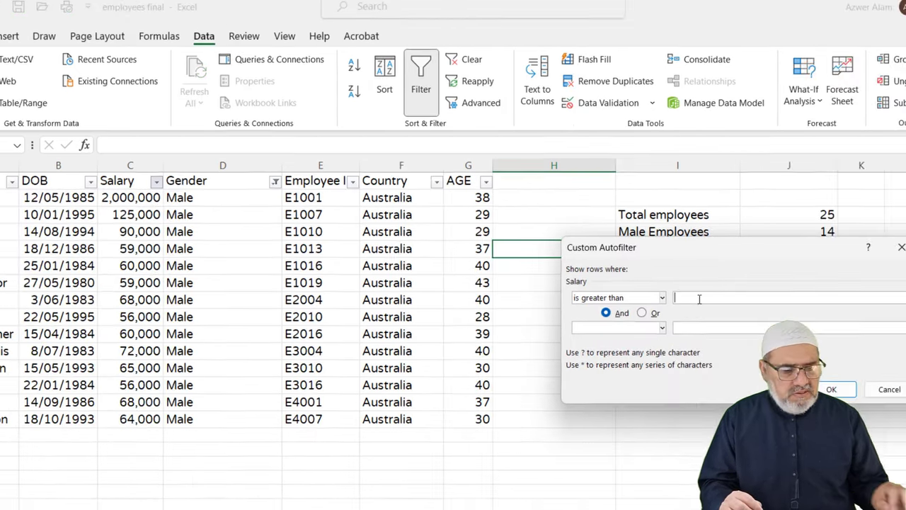
{"action": "type", "text": "6"}
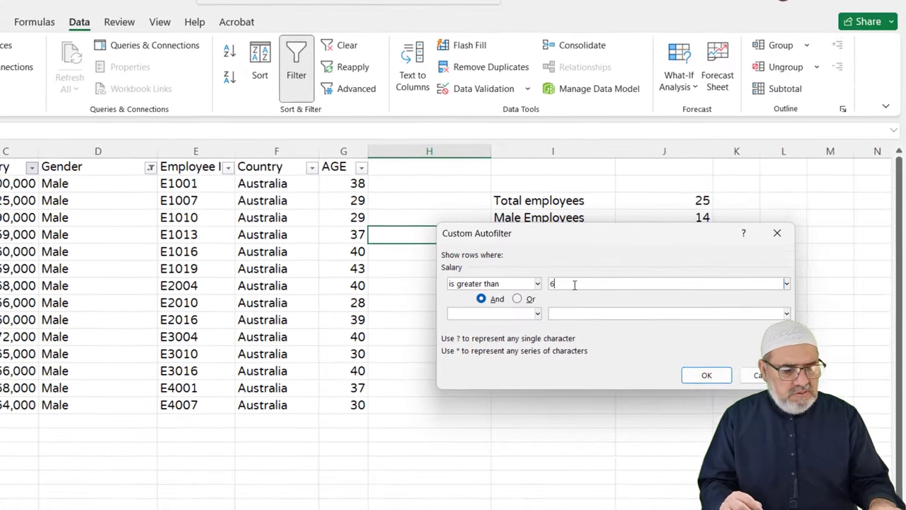
{"action": "type", "text": "4000"}
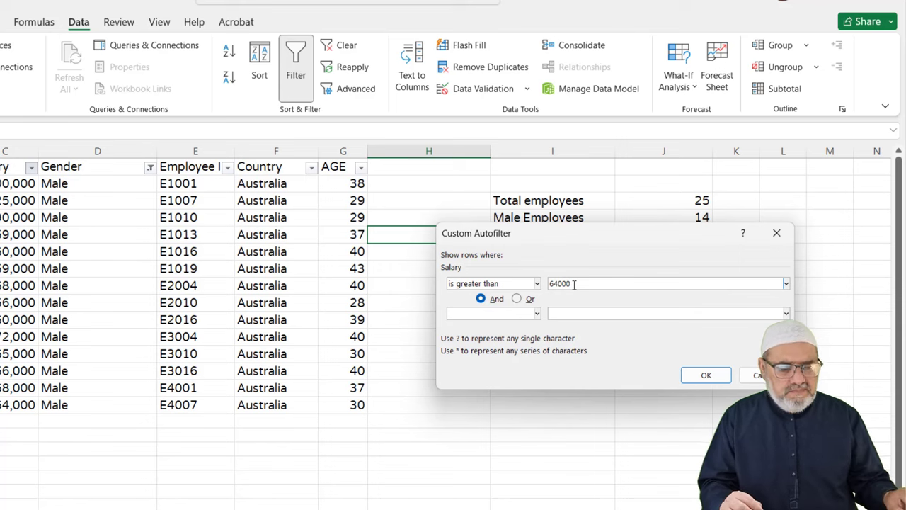
{"action": "left_click", "coordinate": [699, 378]}
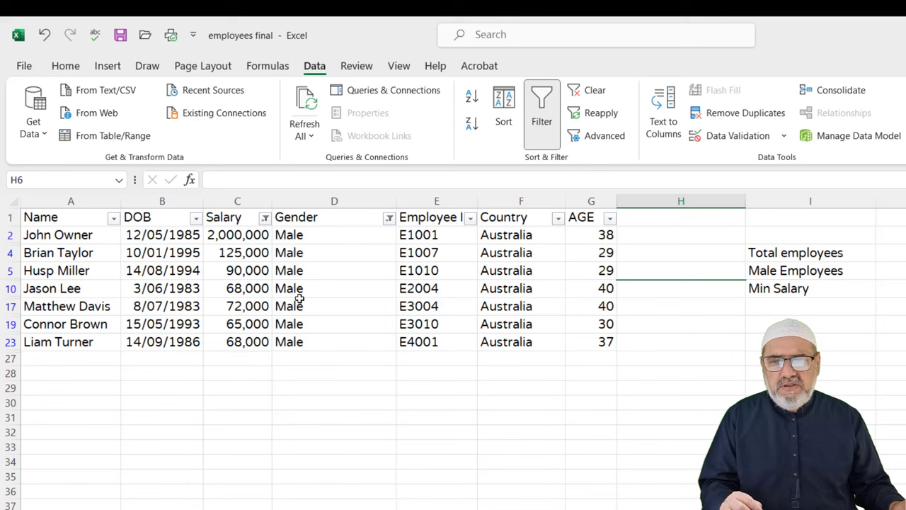
Clear the Gender and Salary filters and turn AutoFilter off on the employee table
{"action": "left_click", "coordinate": [358, 287]}
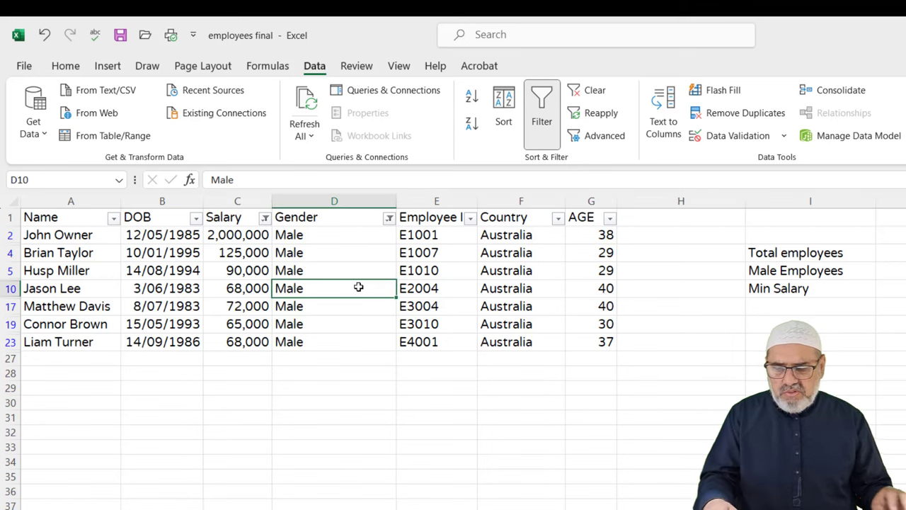
{"action": "key", "text": "alt+a"}
{"action": "key", "text": "c"}
{"action": "key", "text": "ctrl+shift+l"}
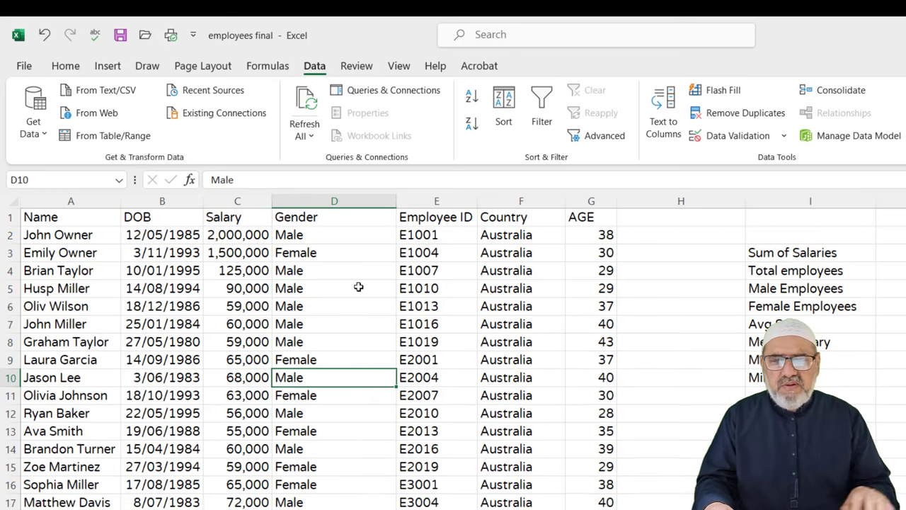